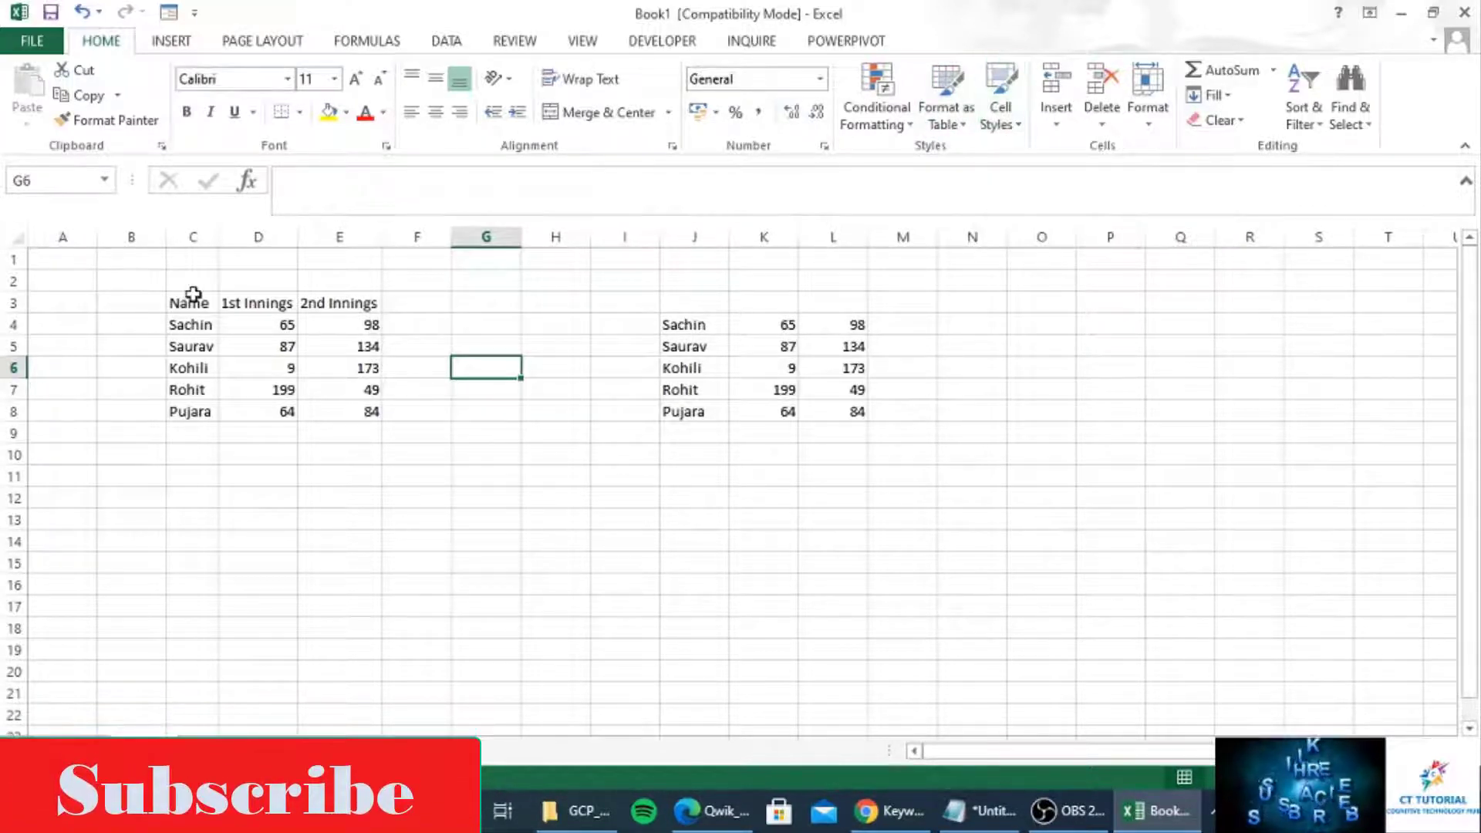
# Format the range C3:E8 as a table with headers, using the orange light style with a solid header row
pyautogui.moveTo(182, 307); pyautogui.dragTo(353, 413)
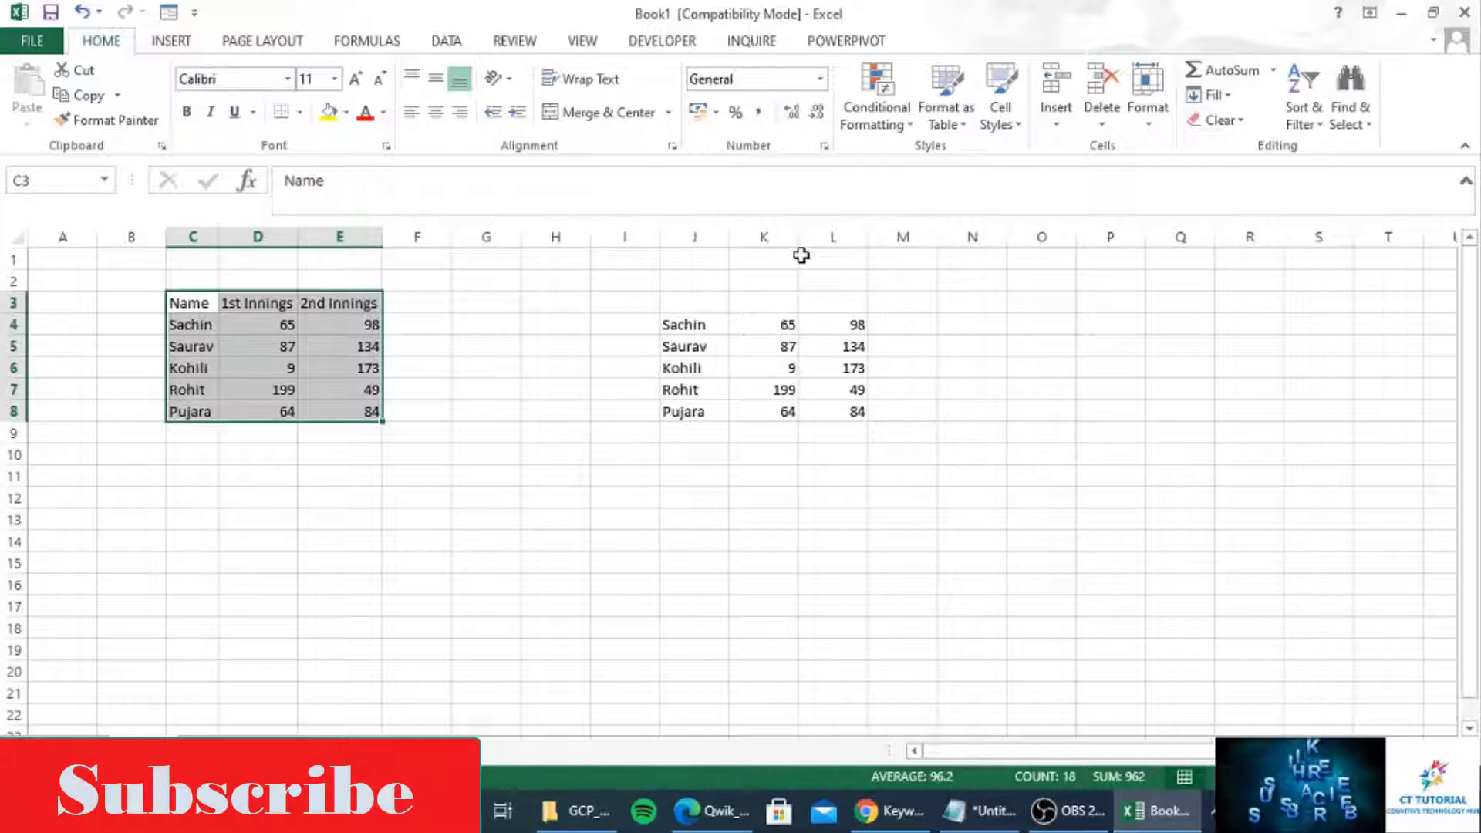
pyautogui.click(960, 126)
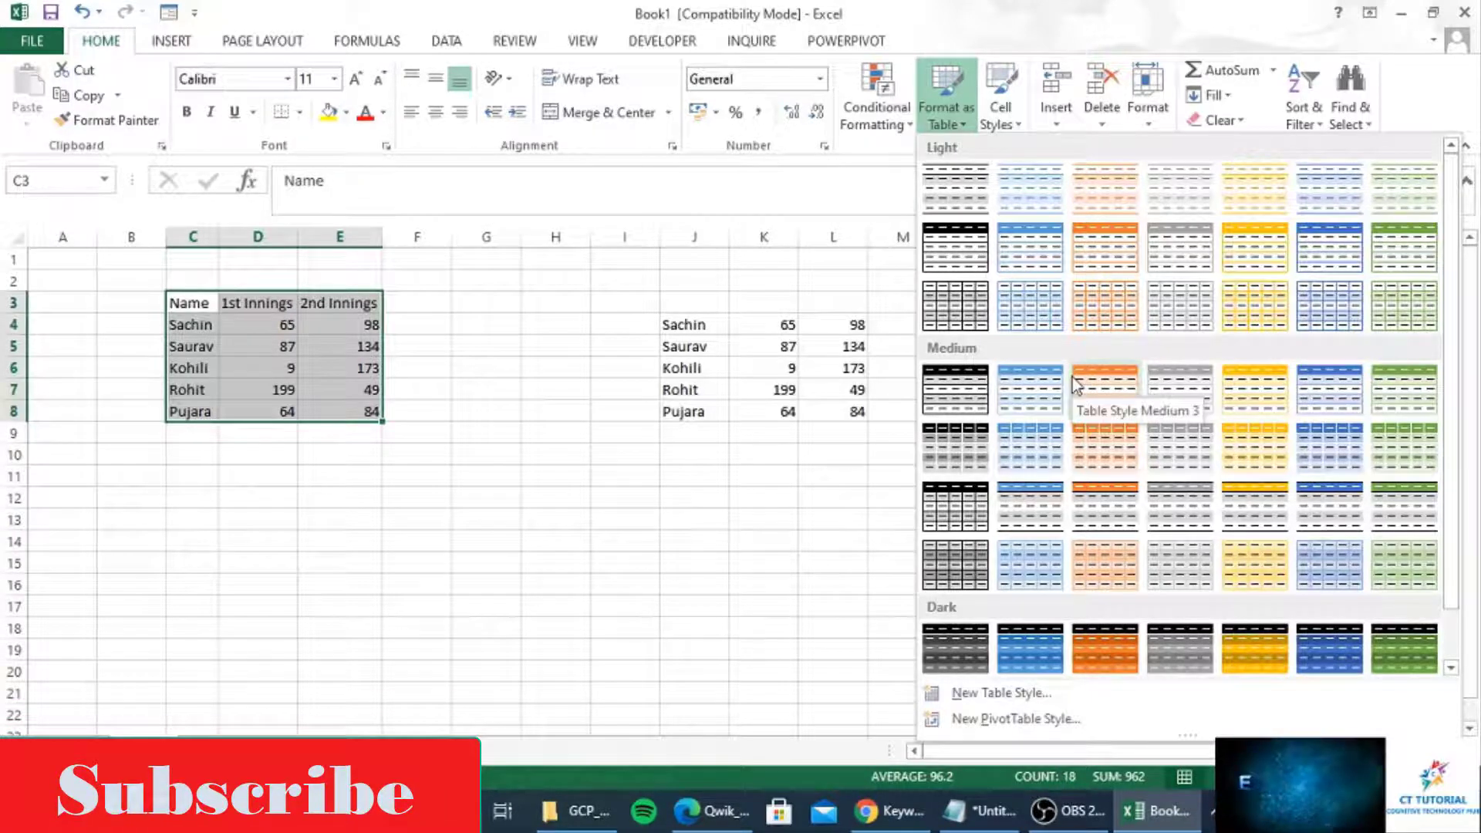
pyautogui.click(1117, 258)
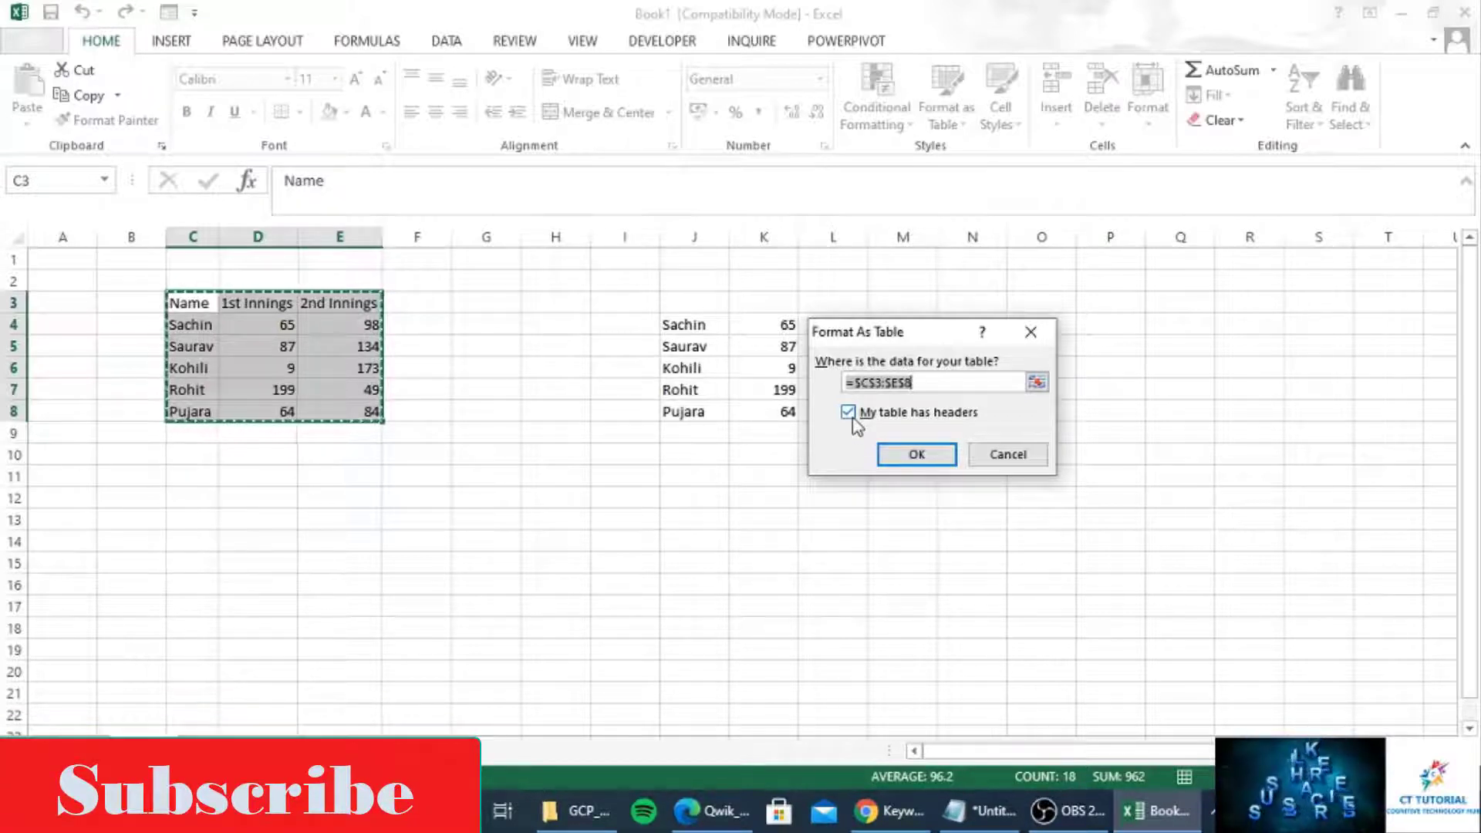
pyautogui.click(916, 455)
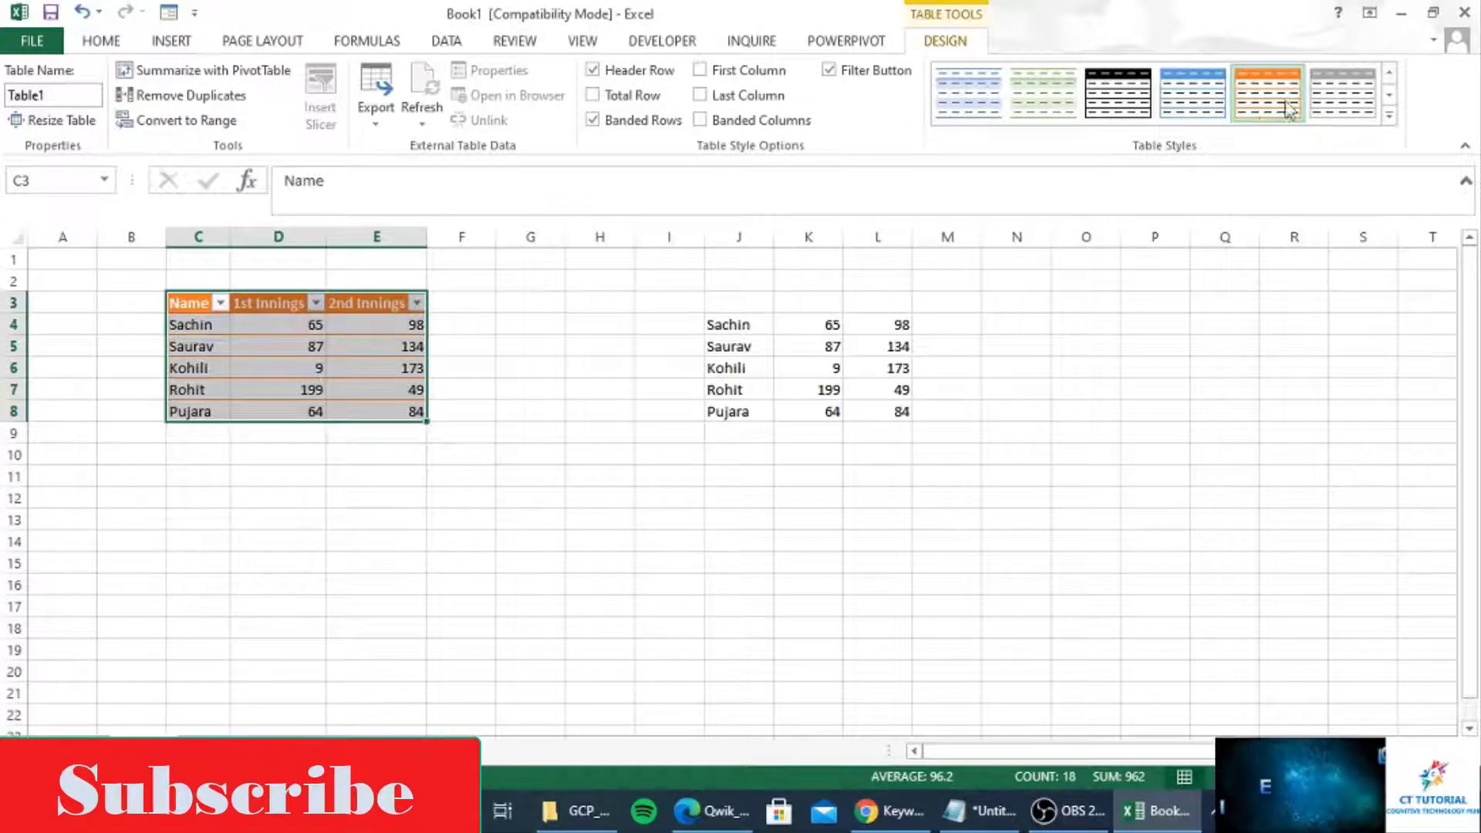
# Change the style of the table at C3:E8 to the blue medium style with banded rows
pyautogui.click(1387, 118)
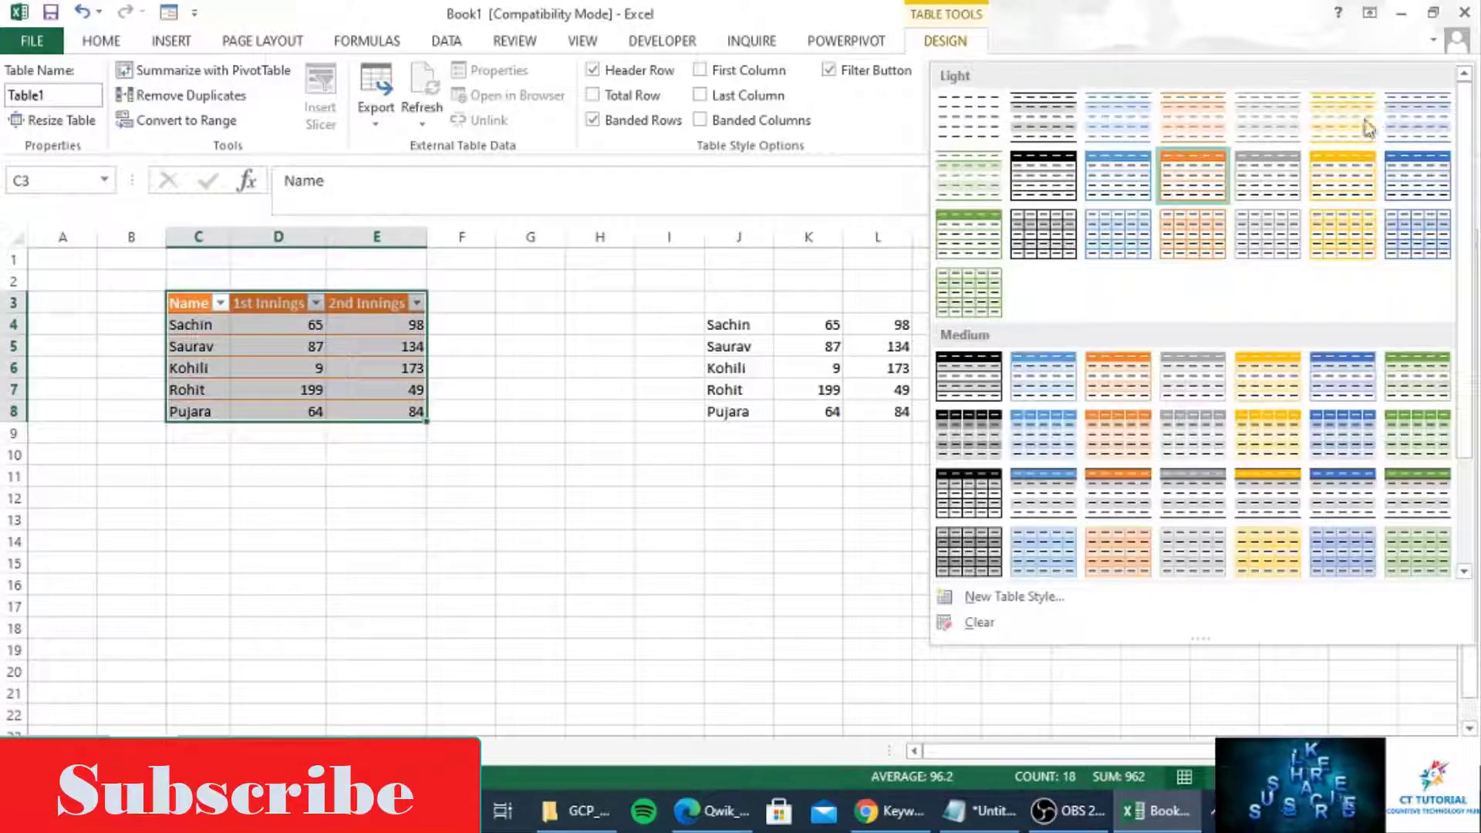
pyautogui.click(1050, 389)
pyautogui.click(730, 351)
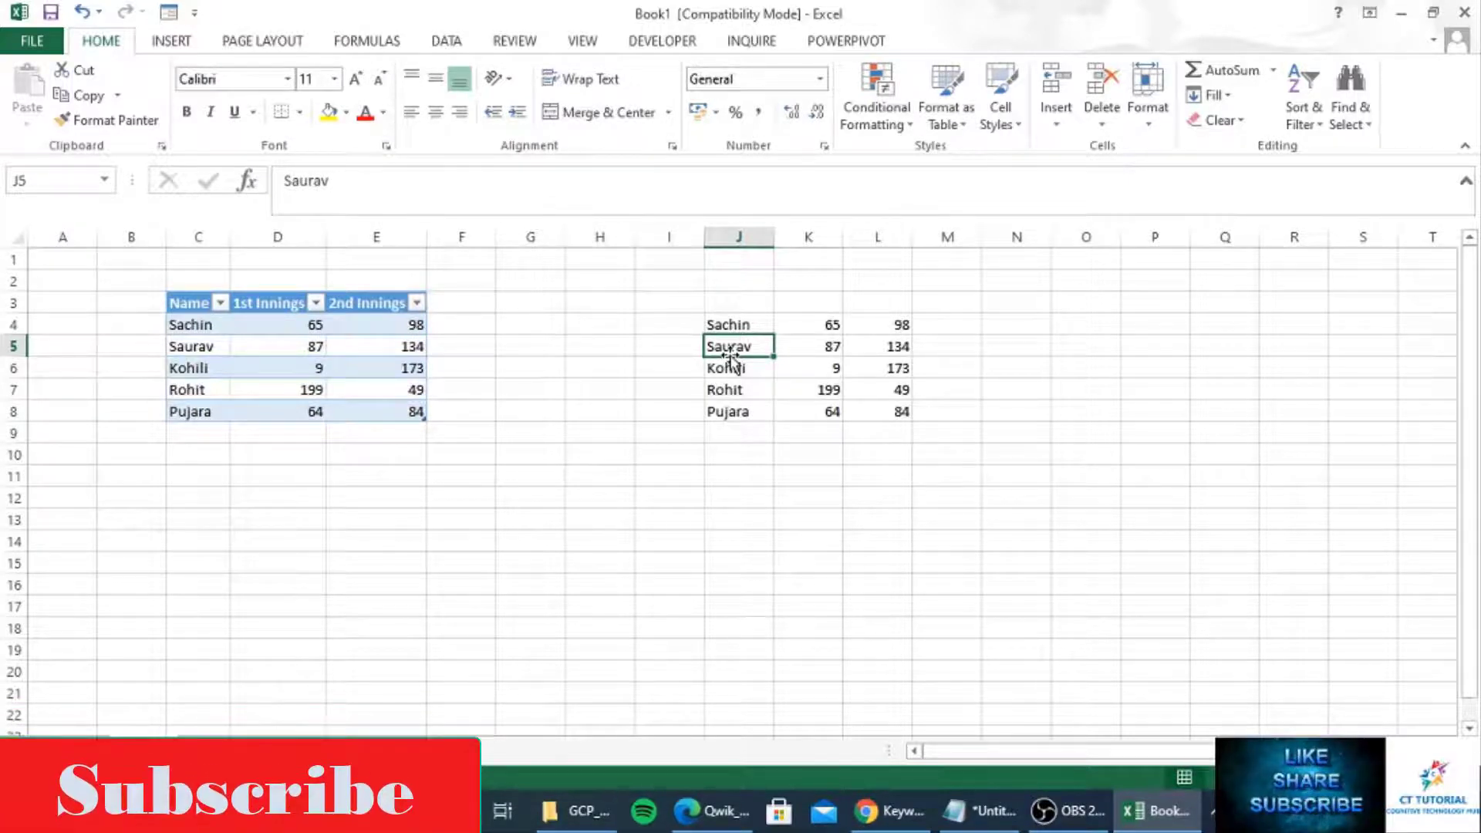
# Format the range J4:L8 as a table without headers, using the dark blue light style with a solid header row
pyautogui.click(739, 322)
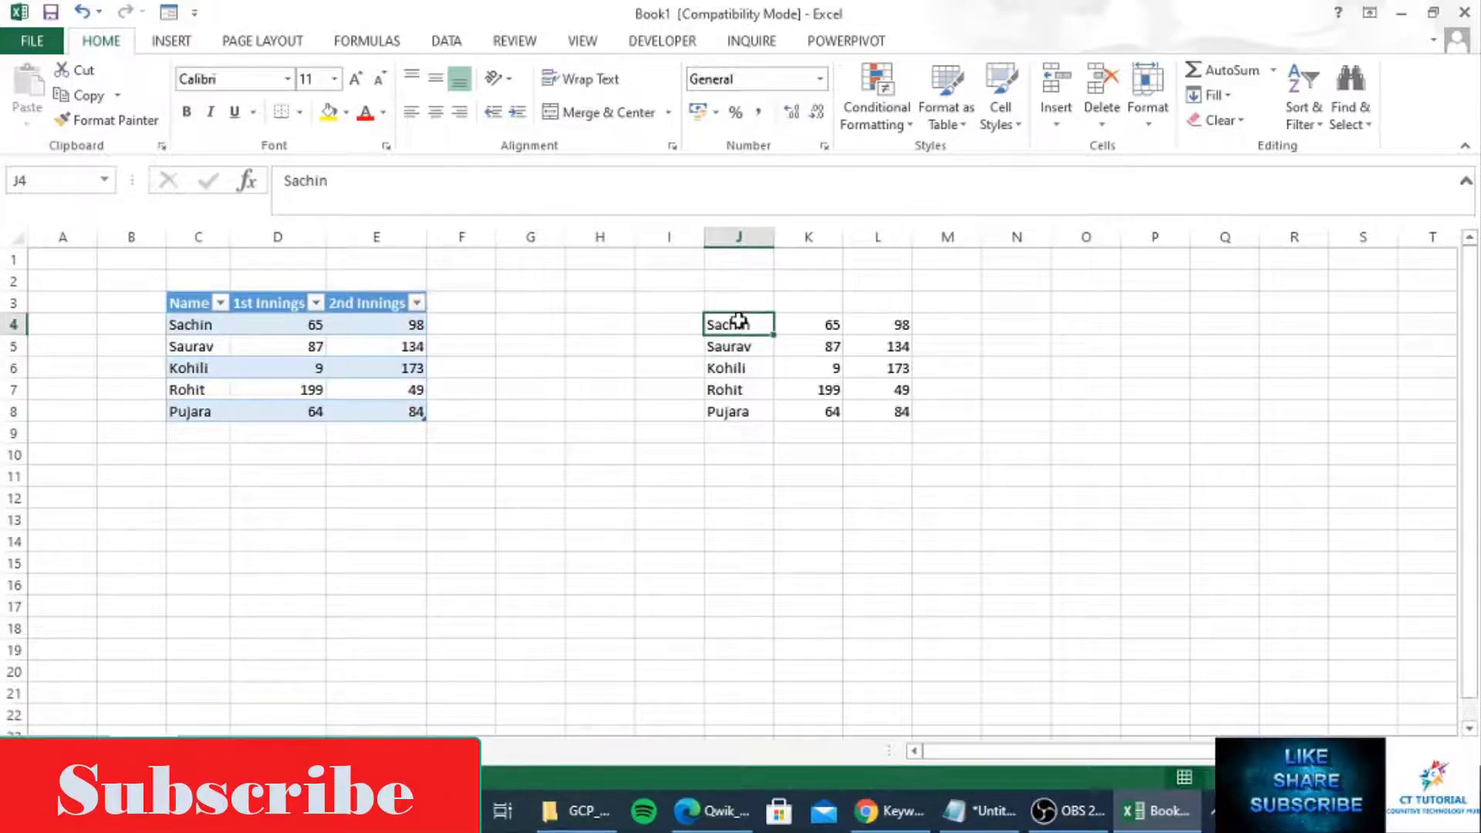
pyautogui.moveTo(740, 323); pyautogui.dragTo(897, 413)
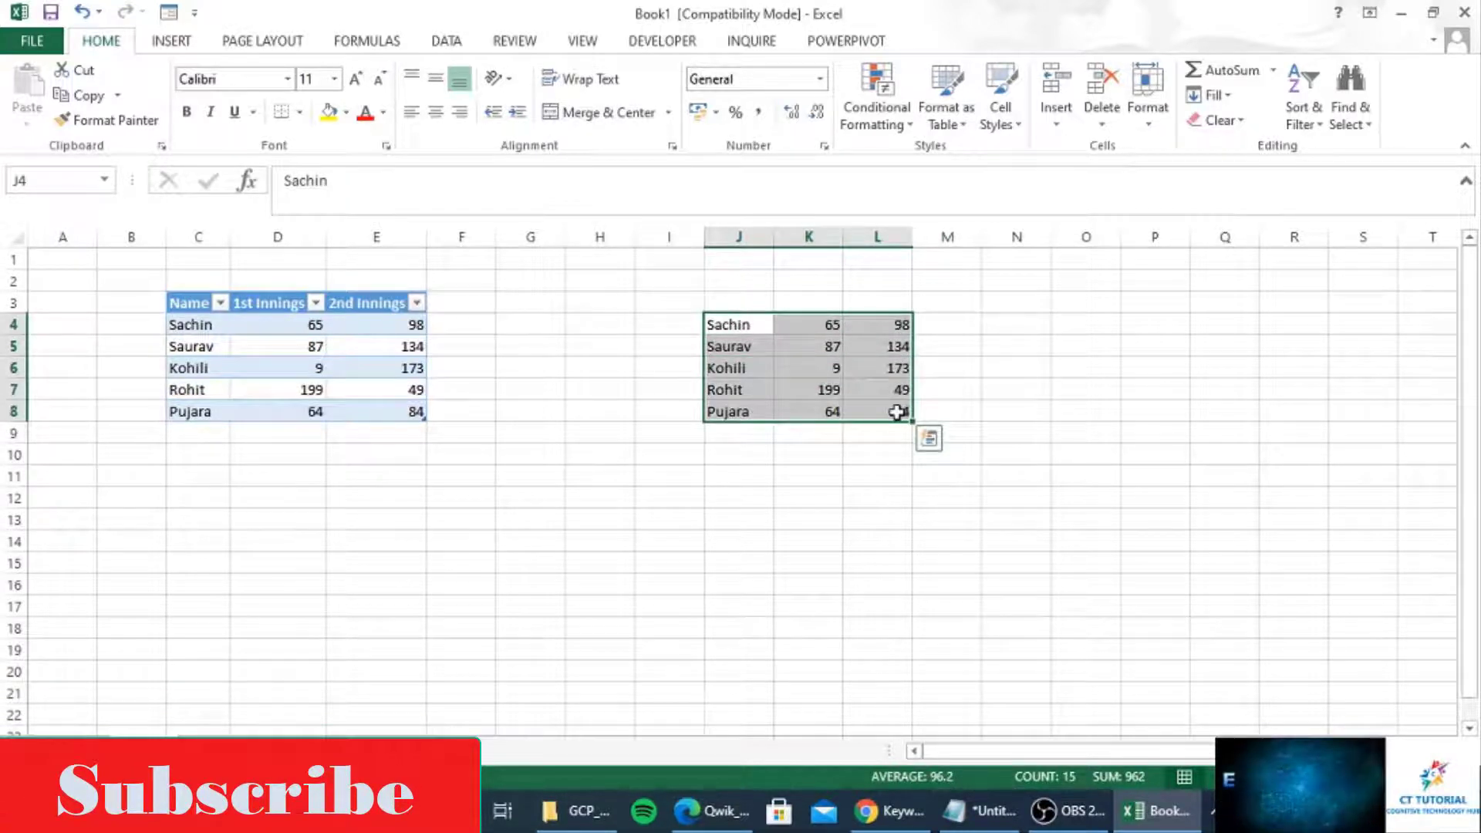
pyautogui.click(949, 118)
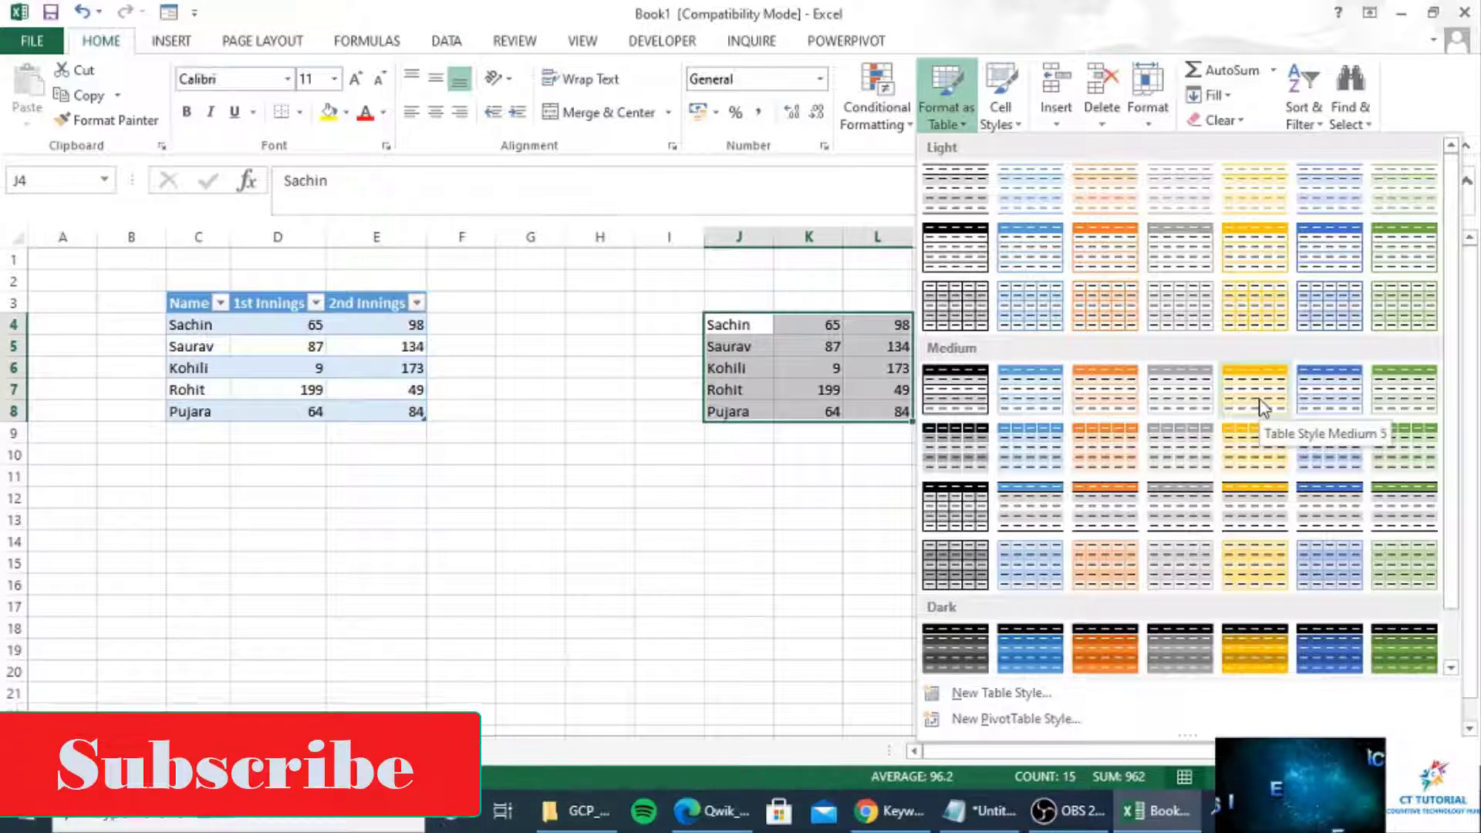
pyautogui.click(1331, 231)
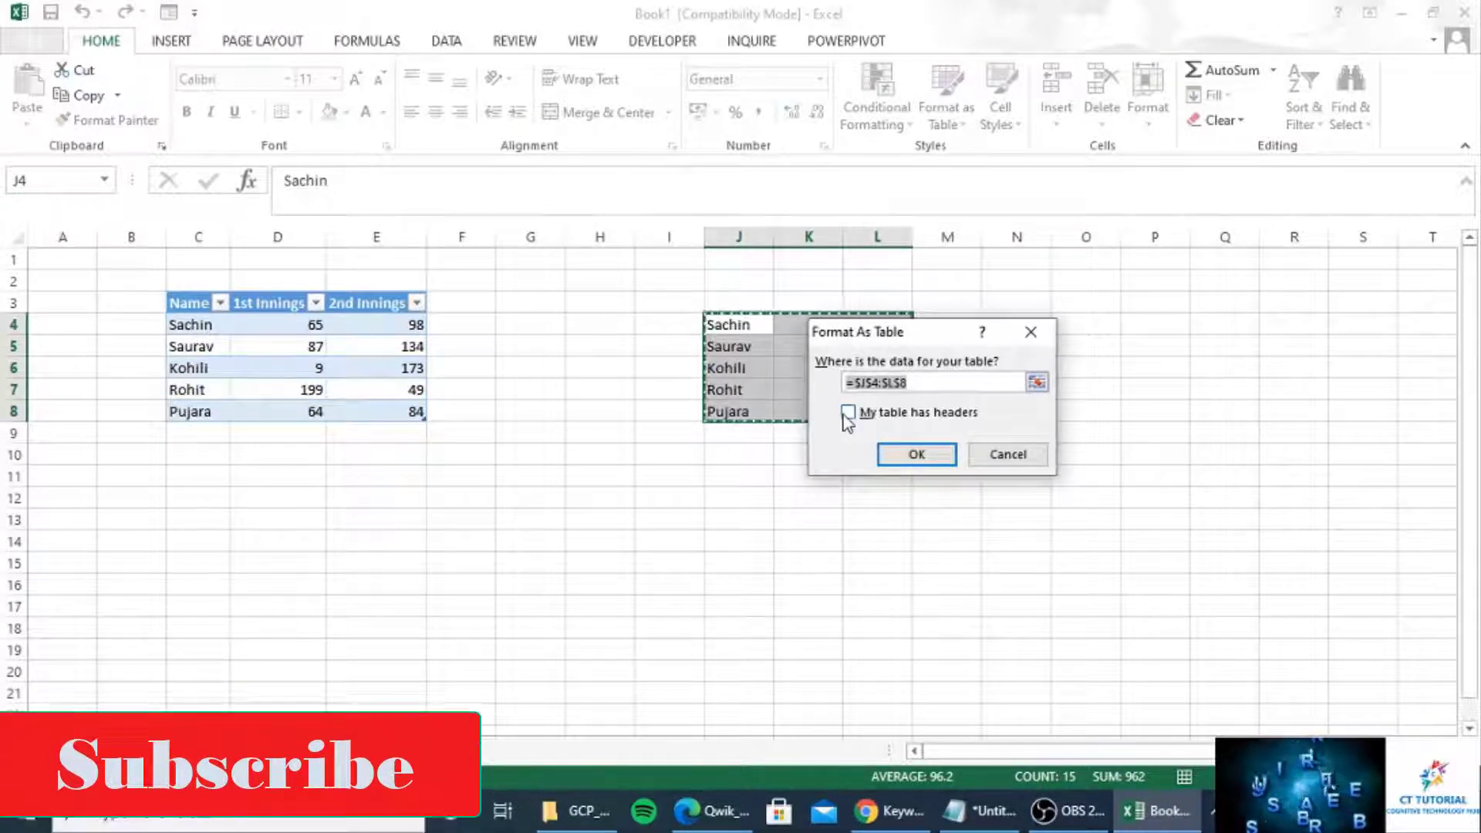
pyautogui.click(847, 417)
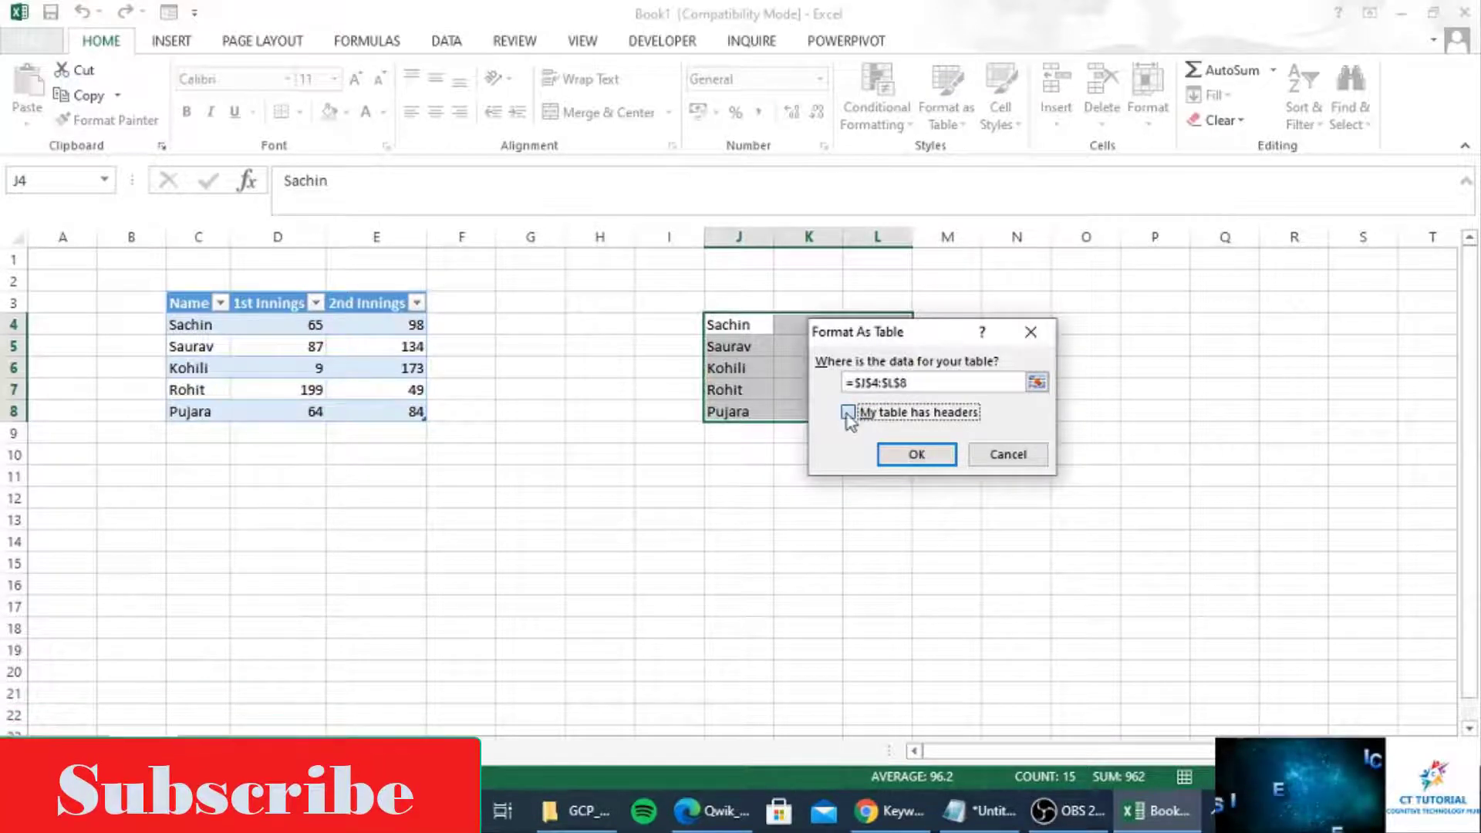
pyautogui.click(910, 451)
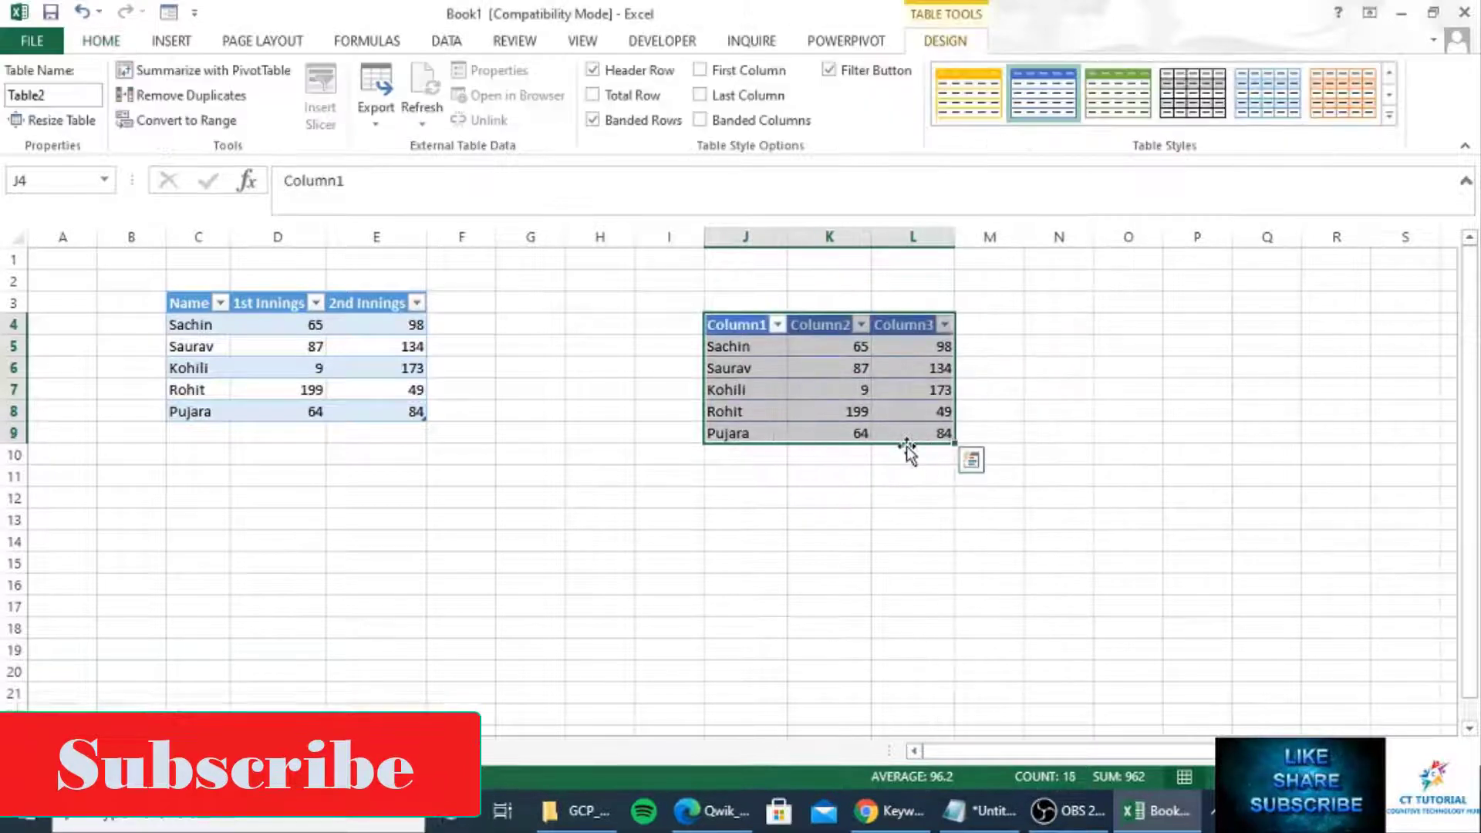
# Copy the headers Name, 1st Innings and 2nd Innings from C3:E3 over the second table's header row starting at J4
pyautogui.click(733, 328)
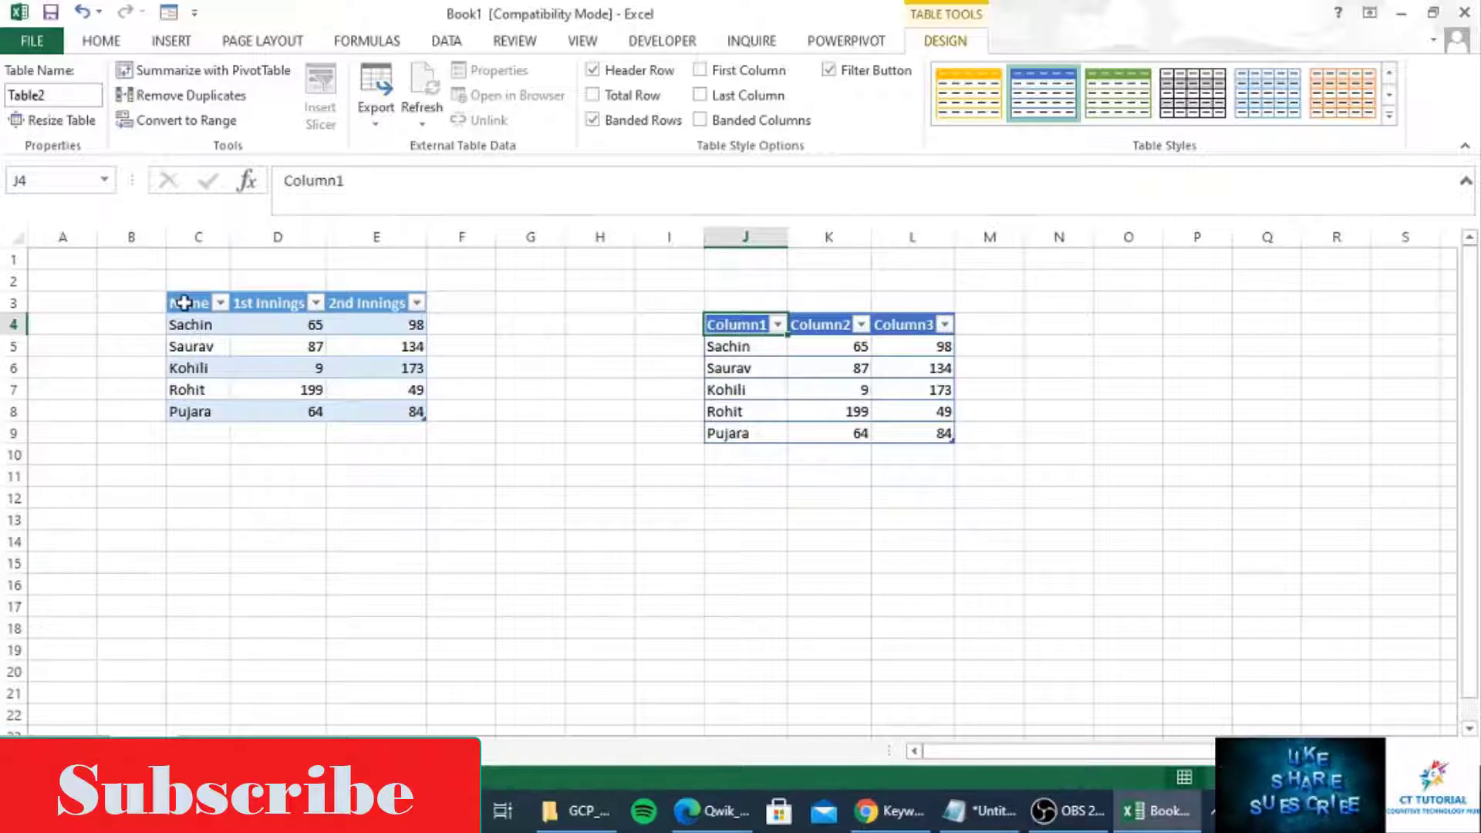
pyautogui.moveTo(184, 303); pyautogui.dragTo(376, 302)
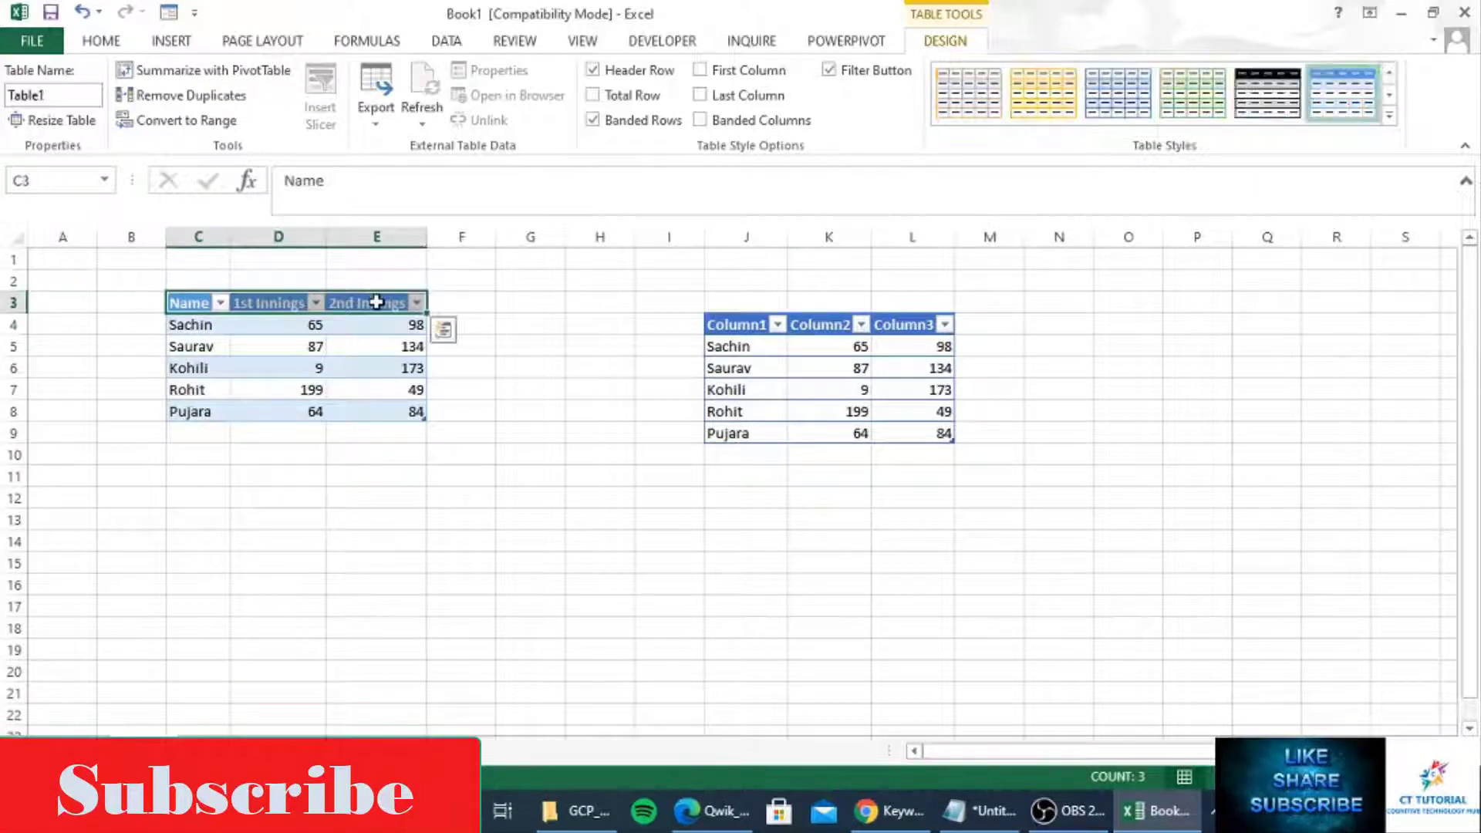
pyautogui.click(738, 322)
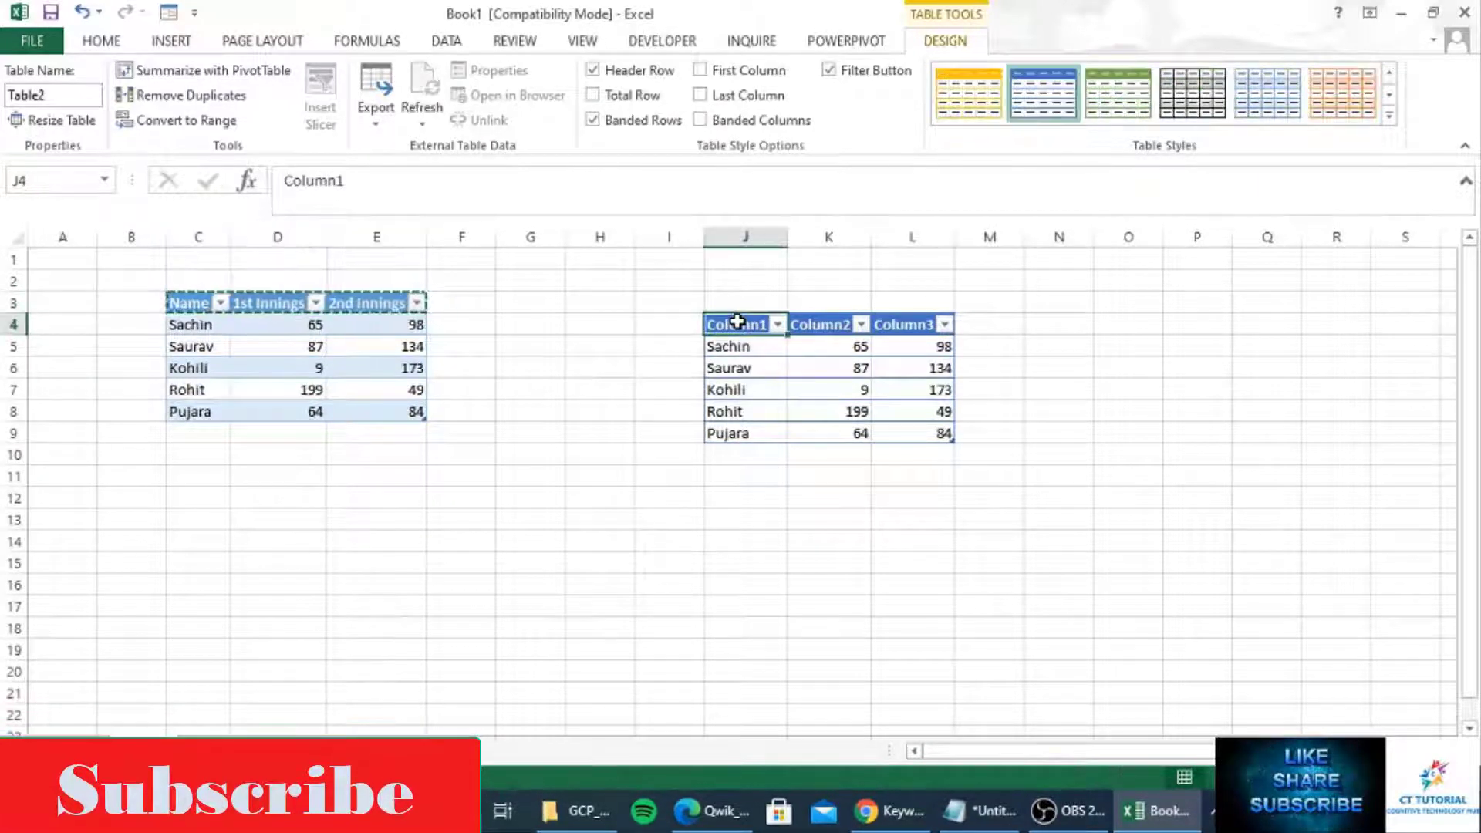
pyautogui.write('Name\t1st Innings\t2nd Innings')
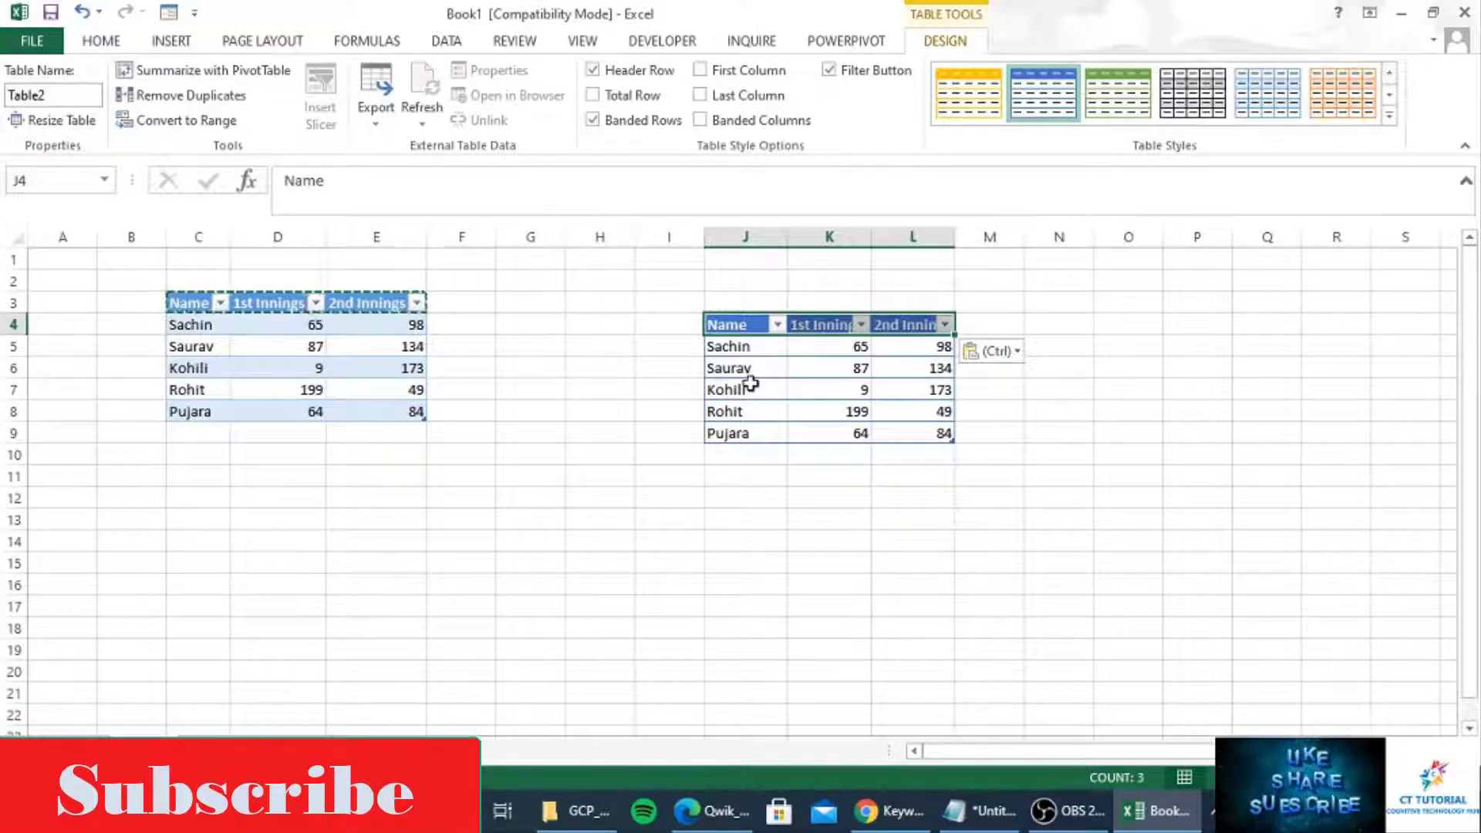
pyautogui.click(1018, 290)
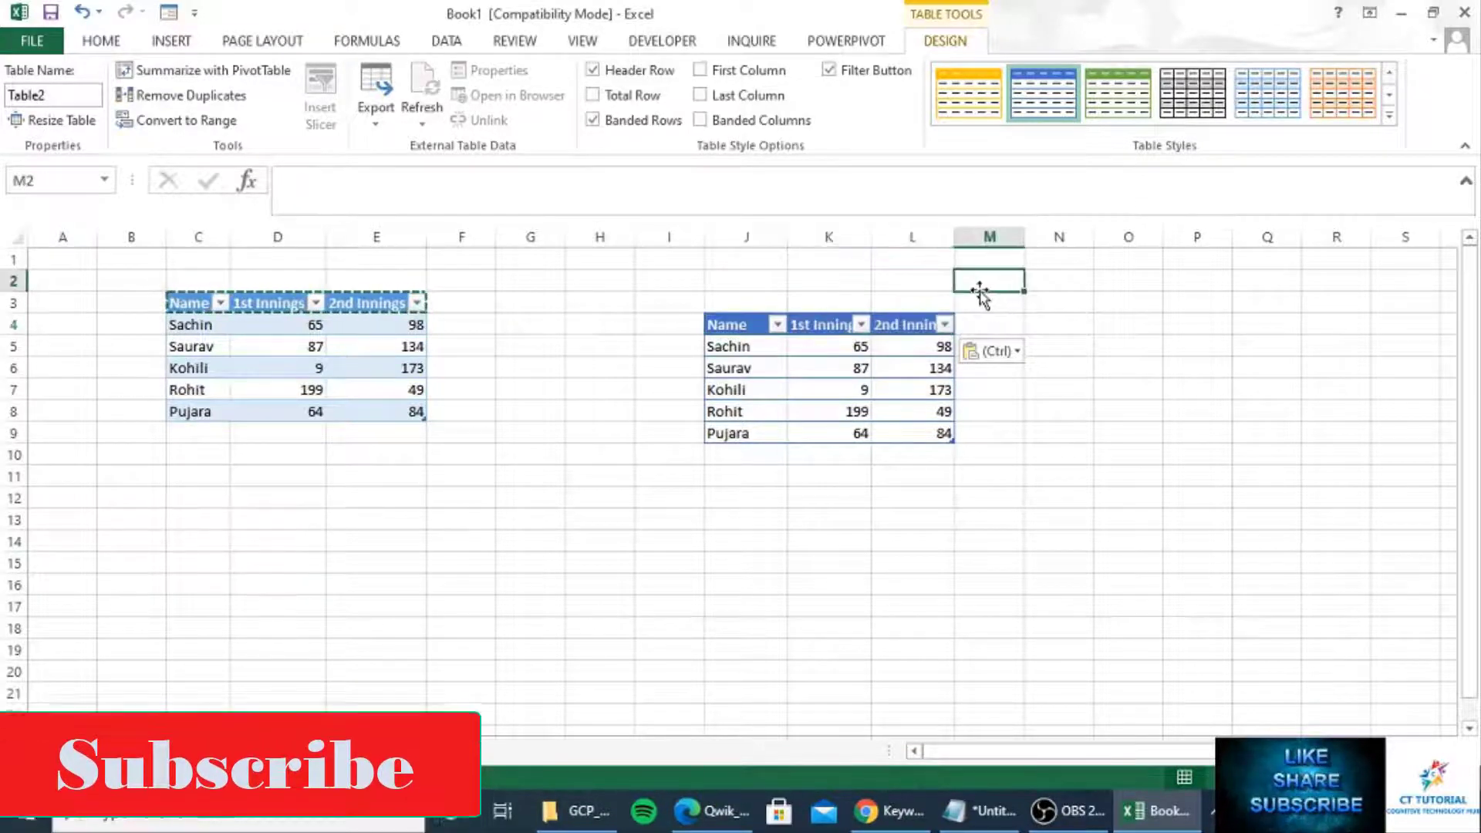
pyautogui.click(1062, 427)
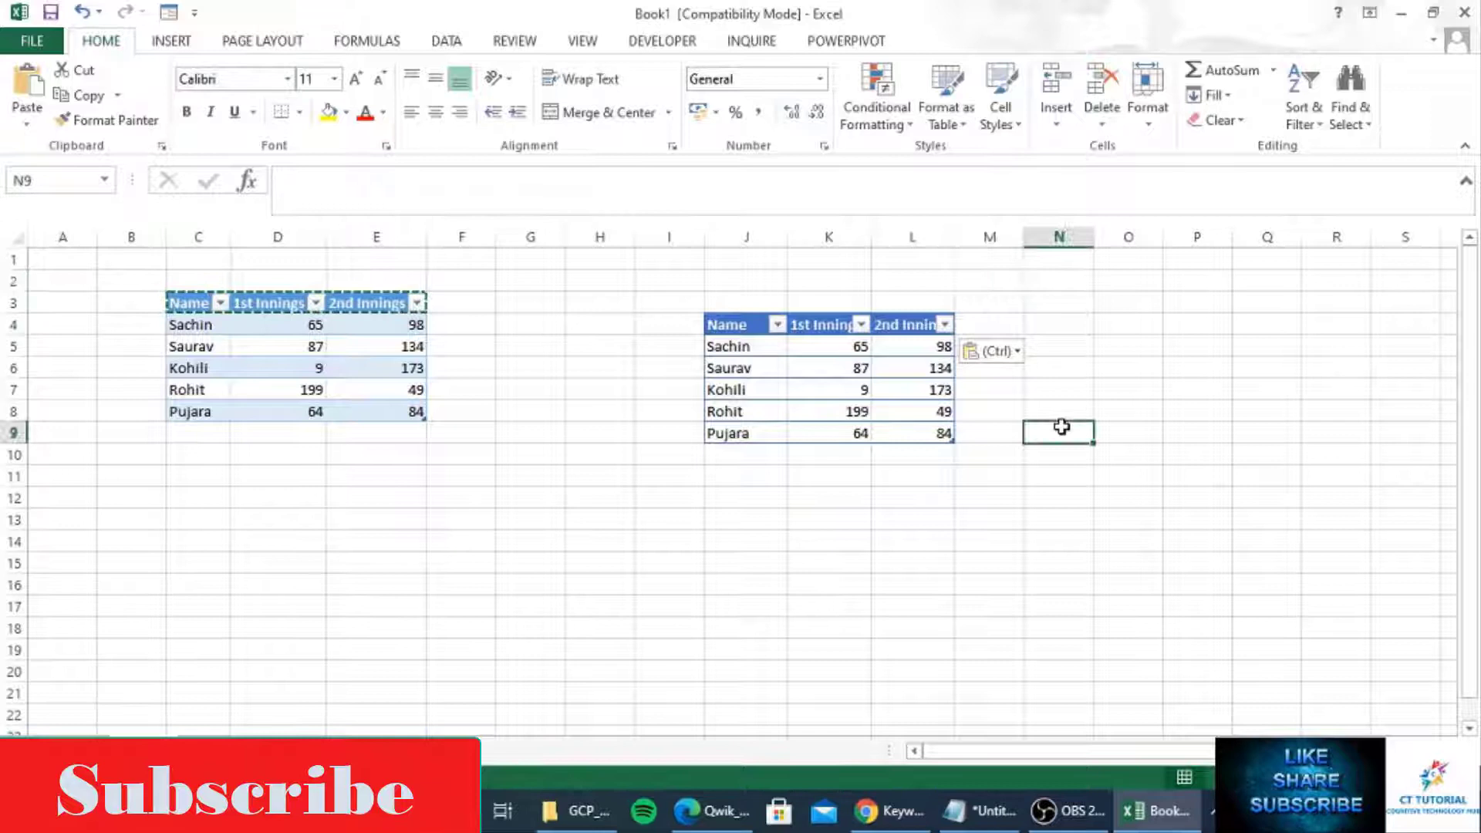
pyautogui.click(1046, 291)
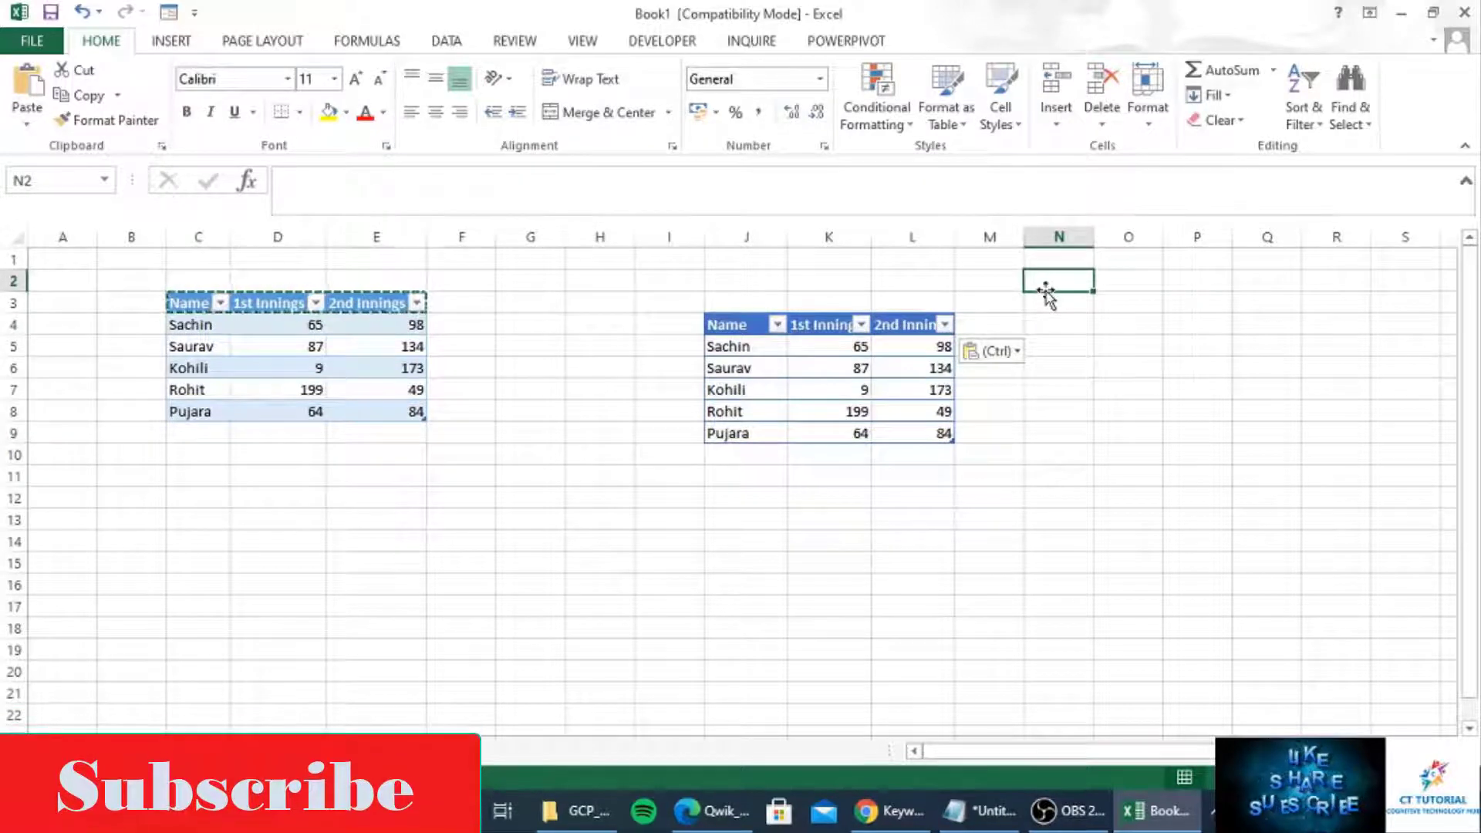
# Enter the title "Report" in cell J2 above the second table
pyautogui.click(724, 287)
pyautogui.write('Re')
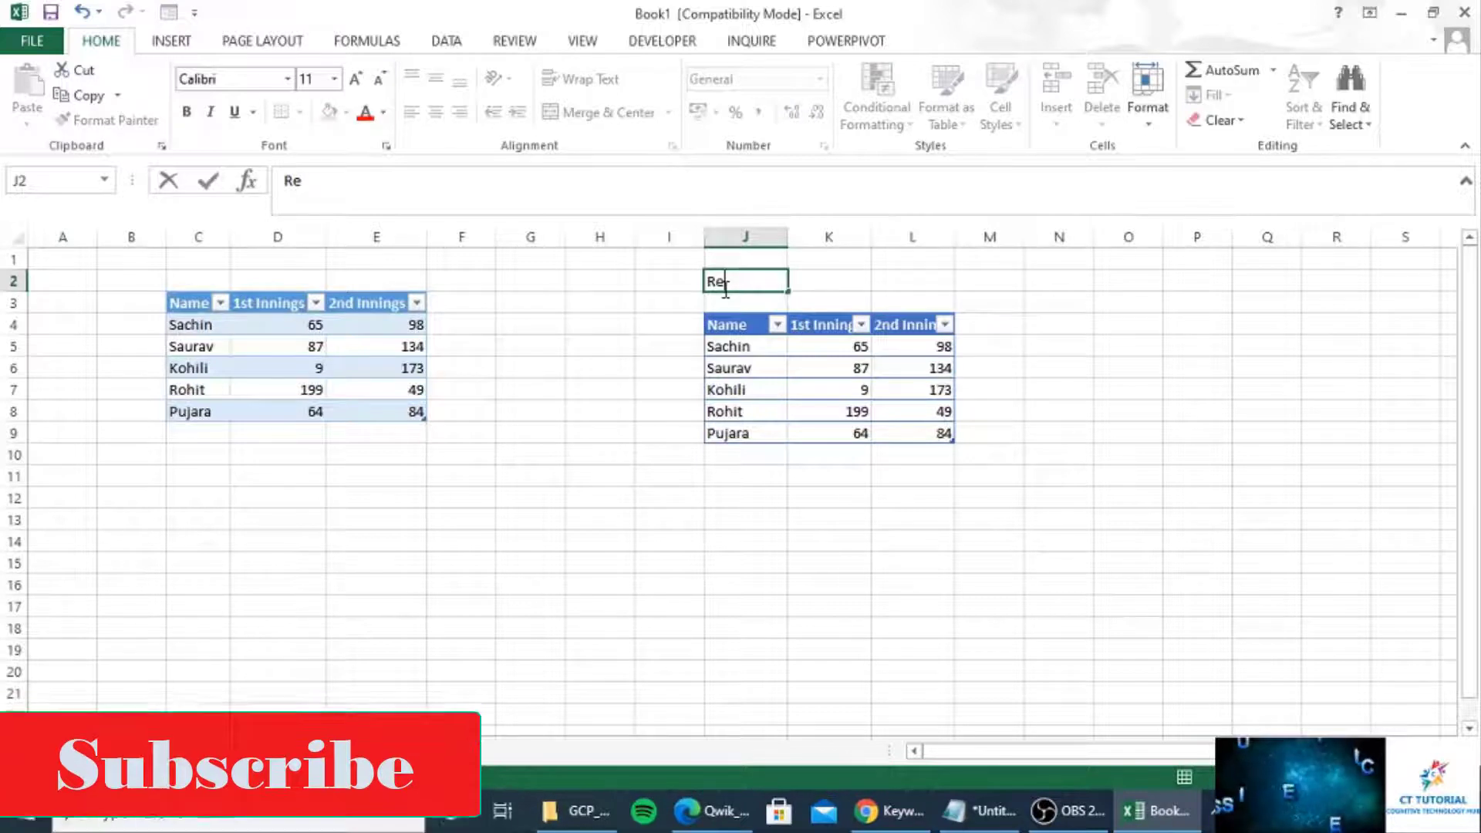
pyautogui.write('po')
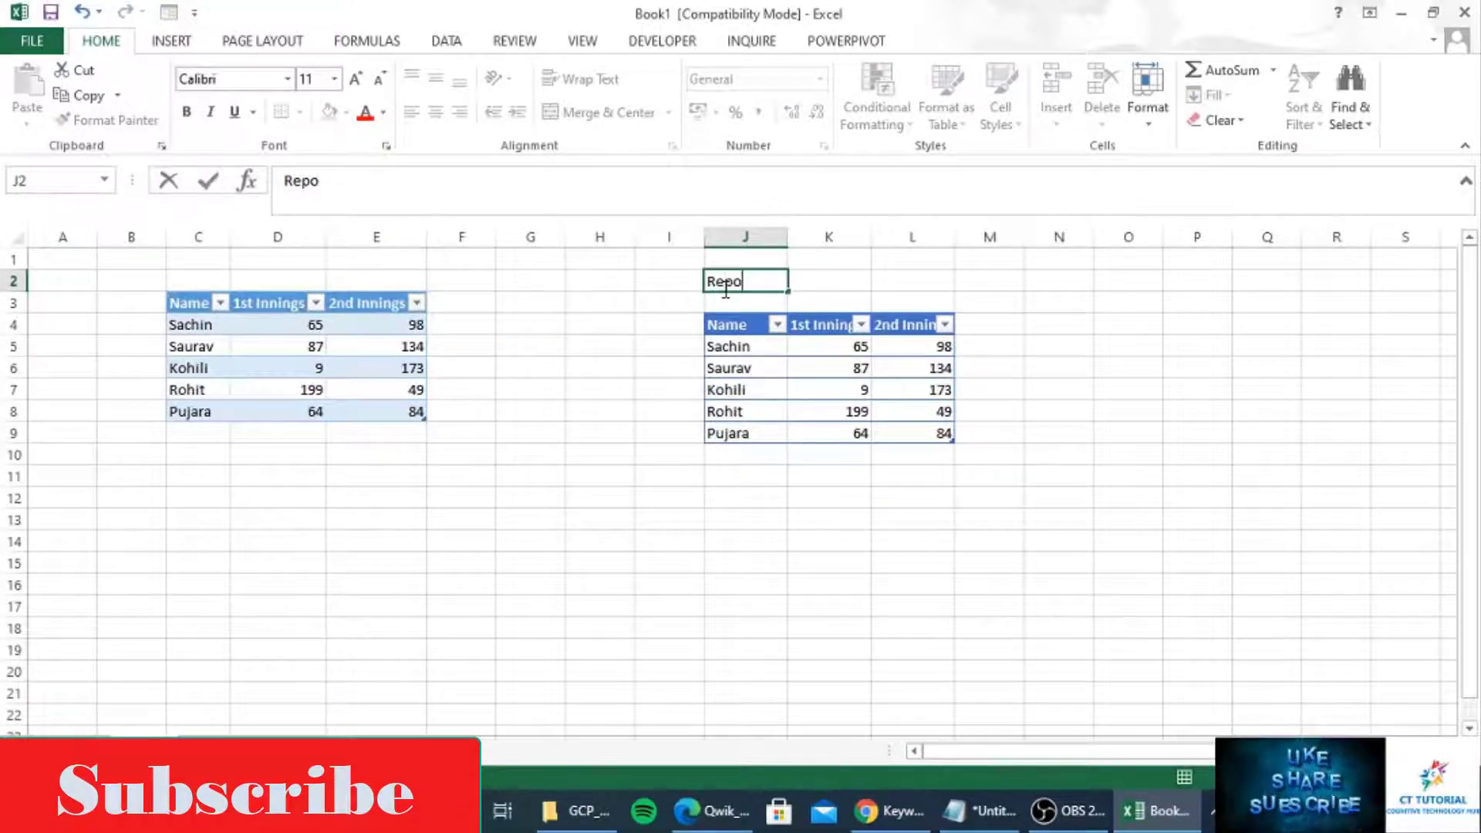
pyautogui.write('rt')
pyautogui.press('Return')
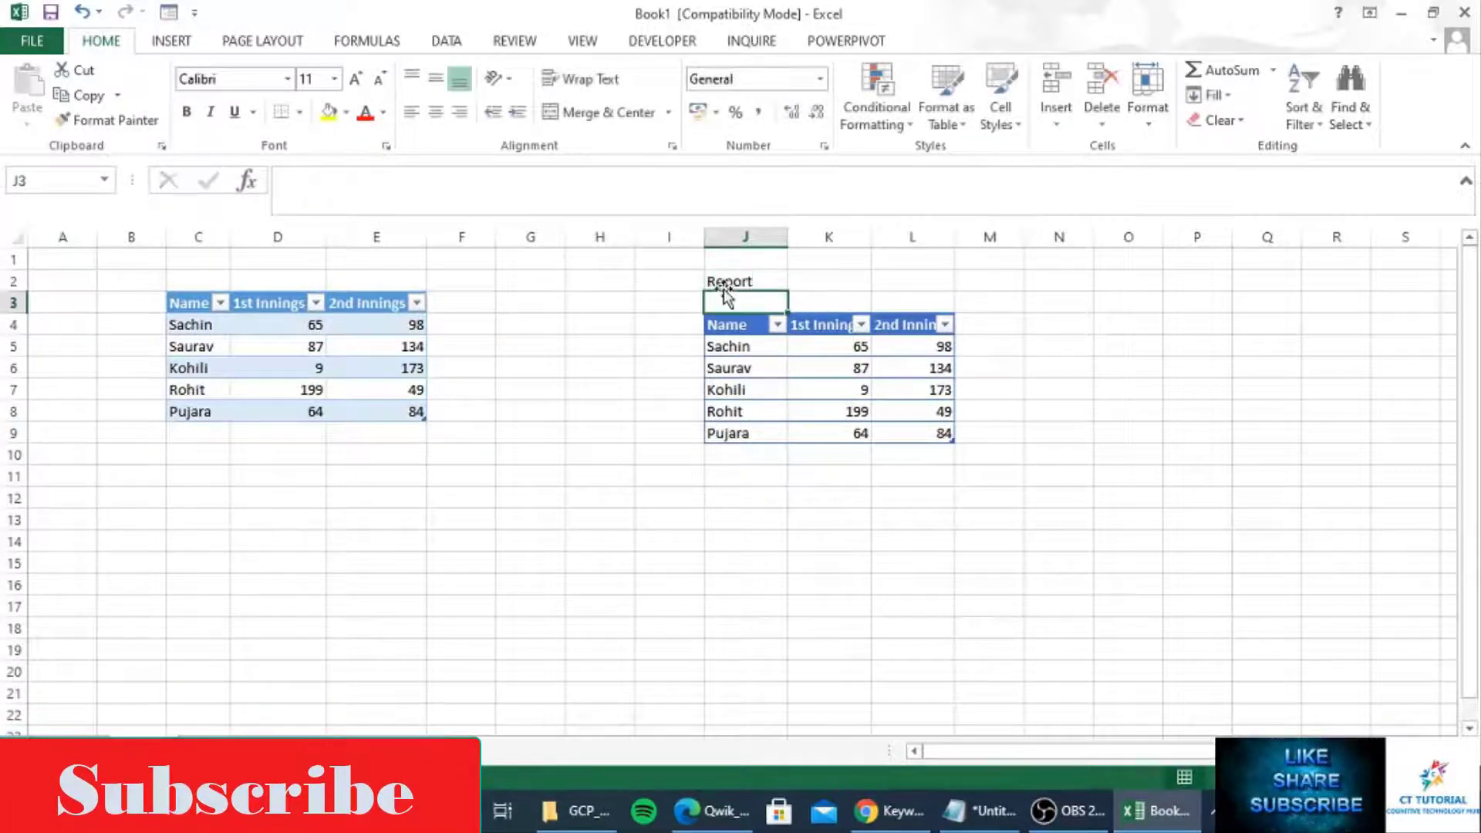
pyautogui.click(724, 288)
pyautogui.write('Re')
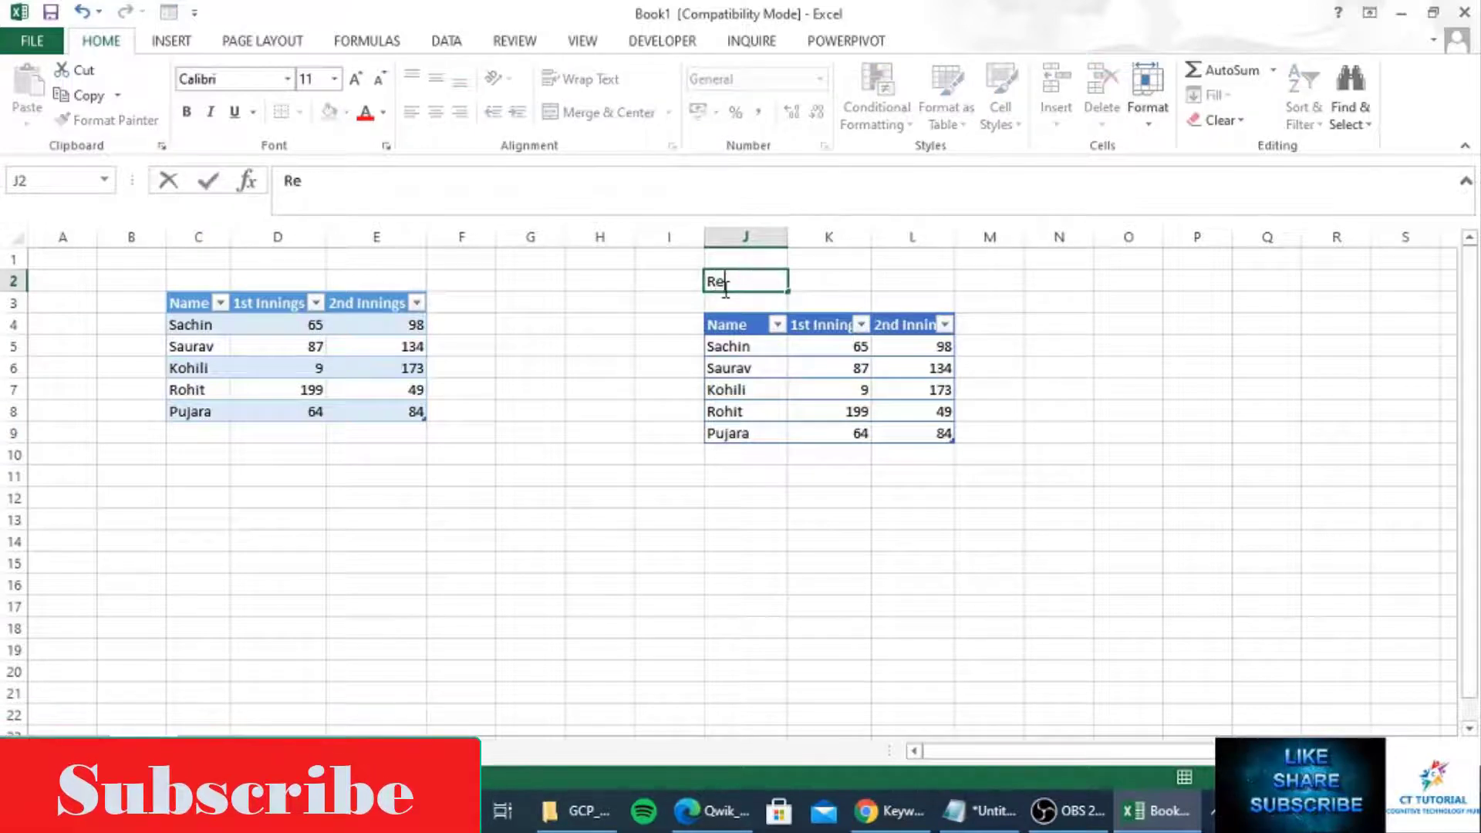
pyautogui.write('port')
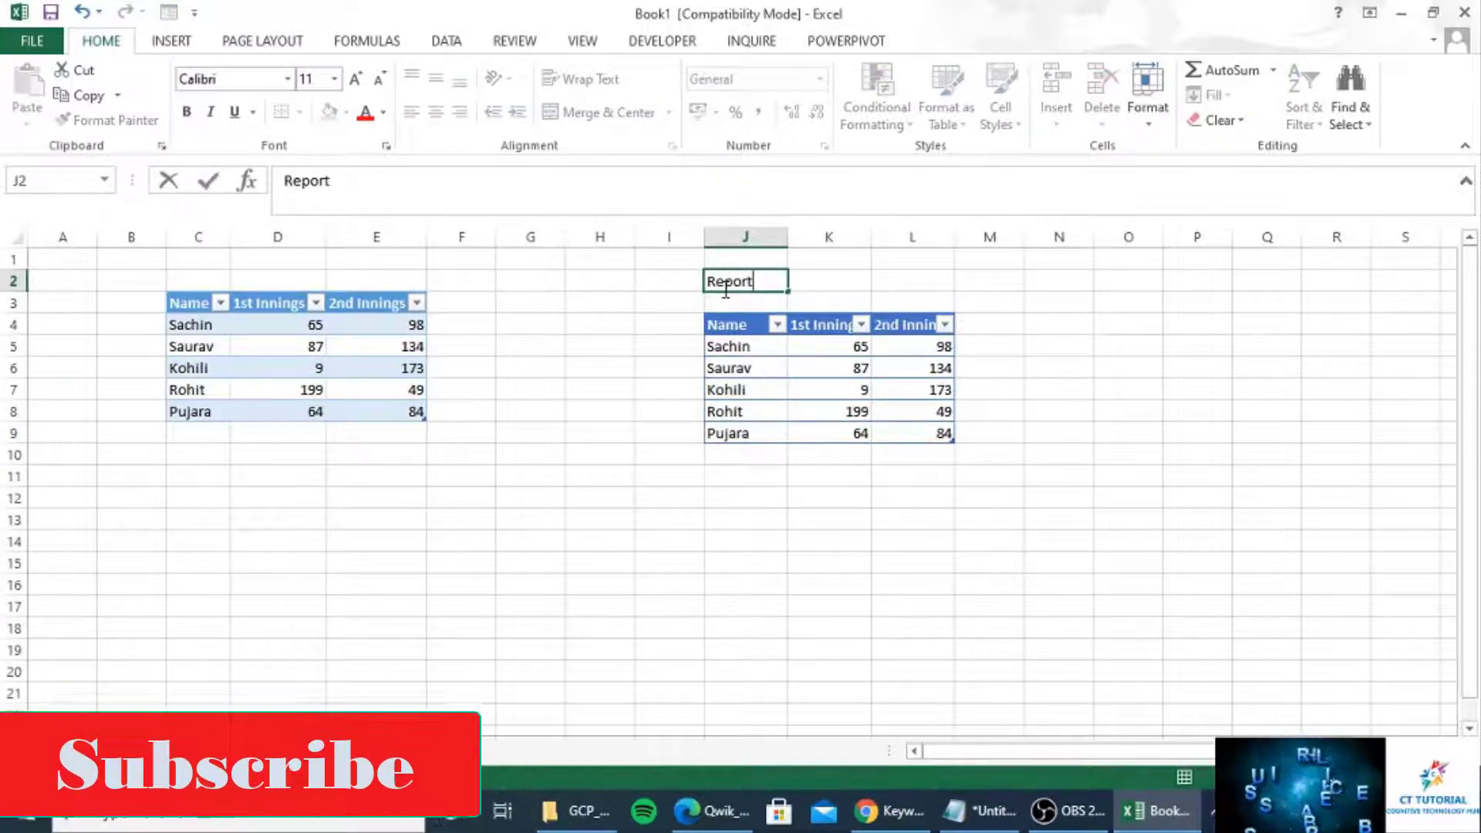
pyautogui.press('Return')
# Apply the Heading 1 cell style to the Report title in J2
pyautogui.click(725, 290)
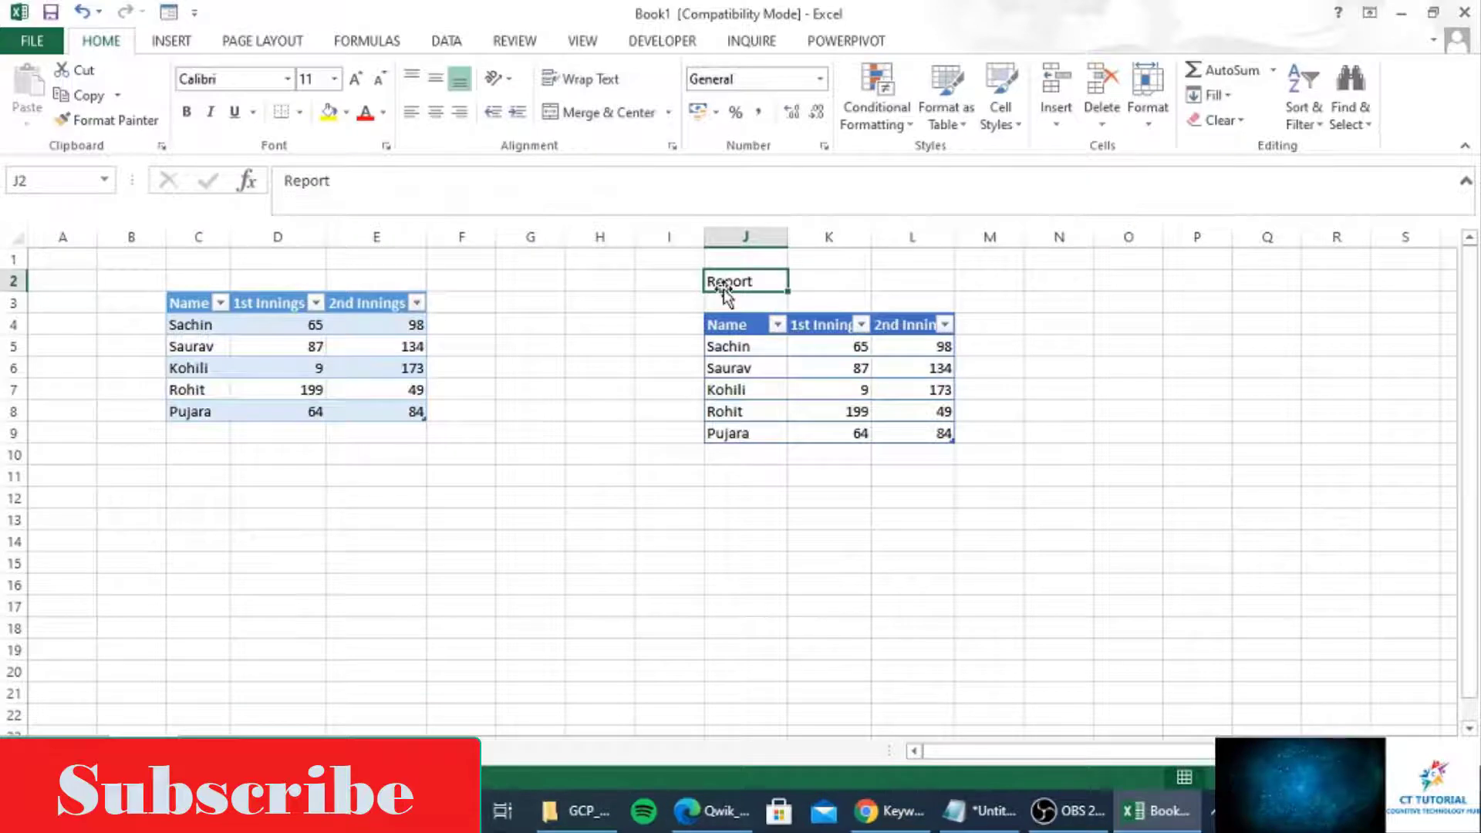
pyautogui.click(1025, 133)
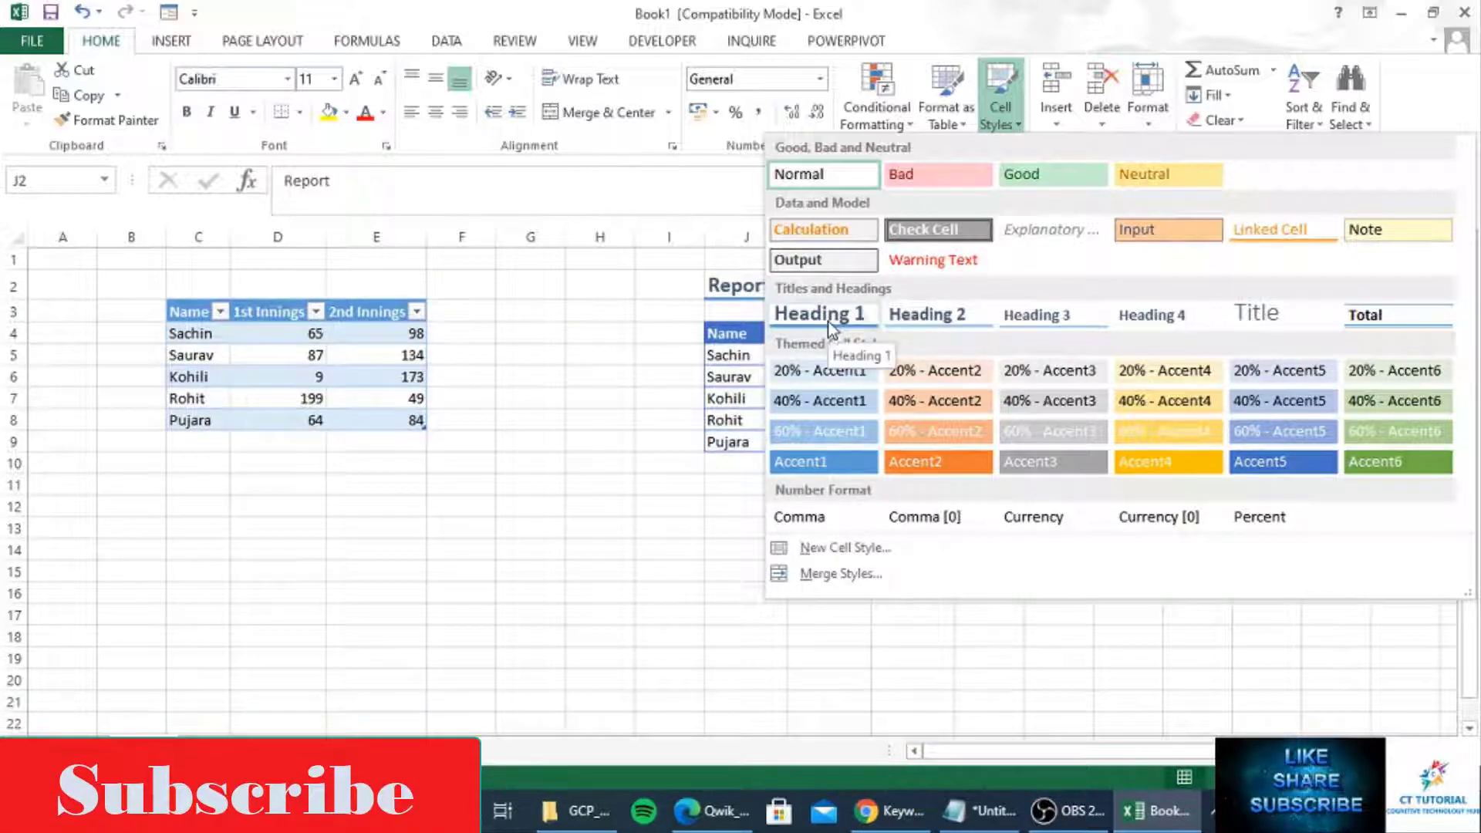
pyautogui.click(827, 321)
pyautogui.click(855, 280)
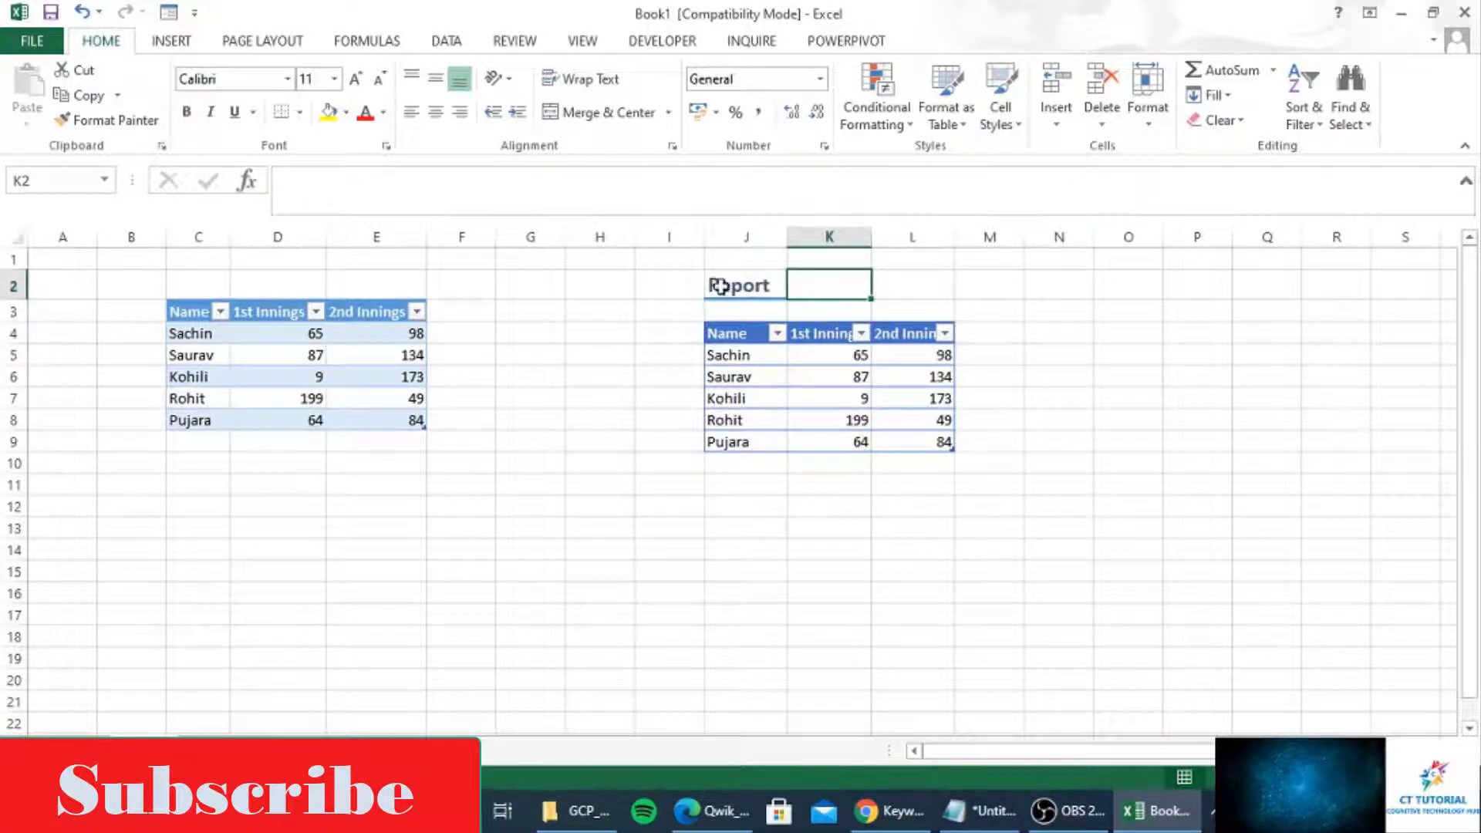
pyautogui.click(836, 375)
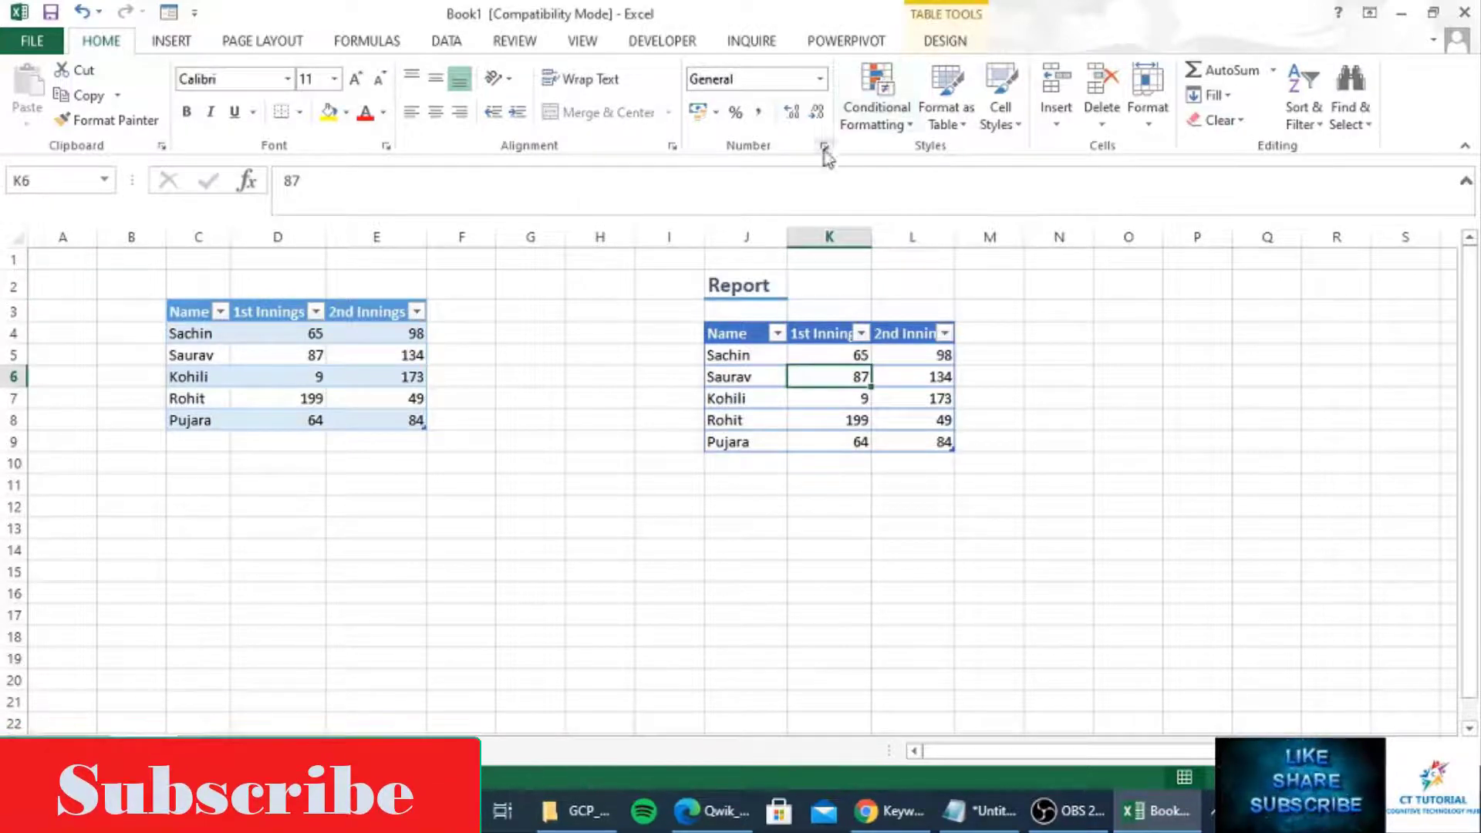
pyautogui.click(1012, 133)
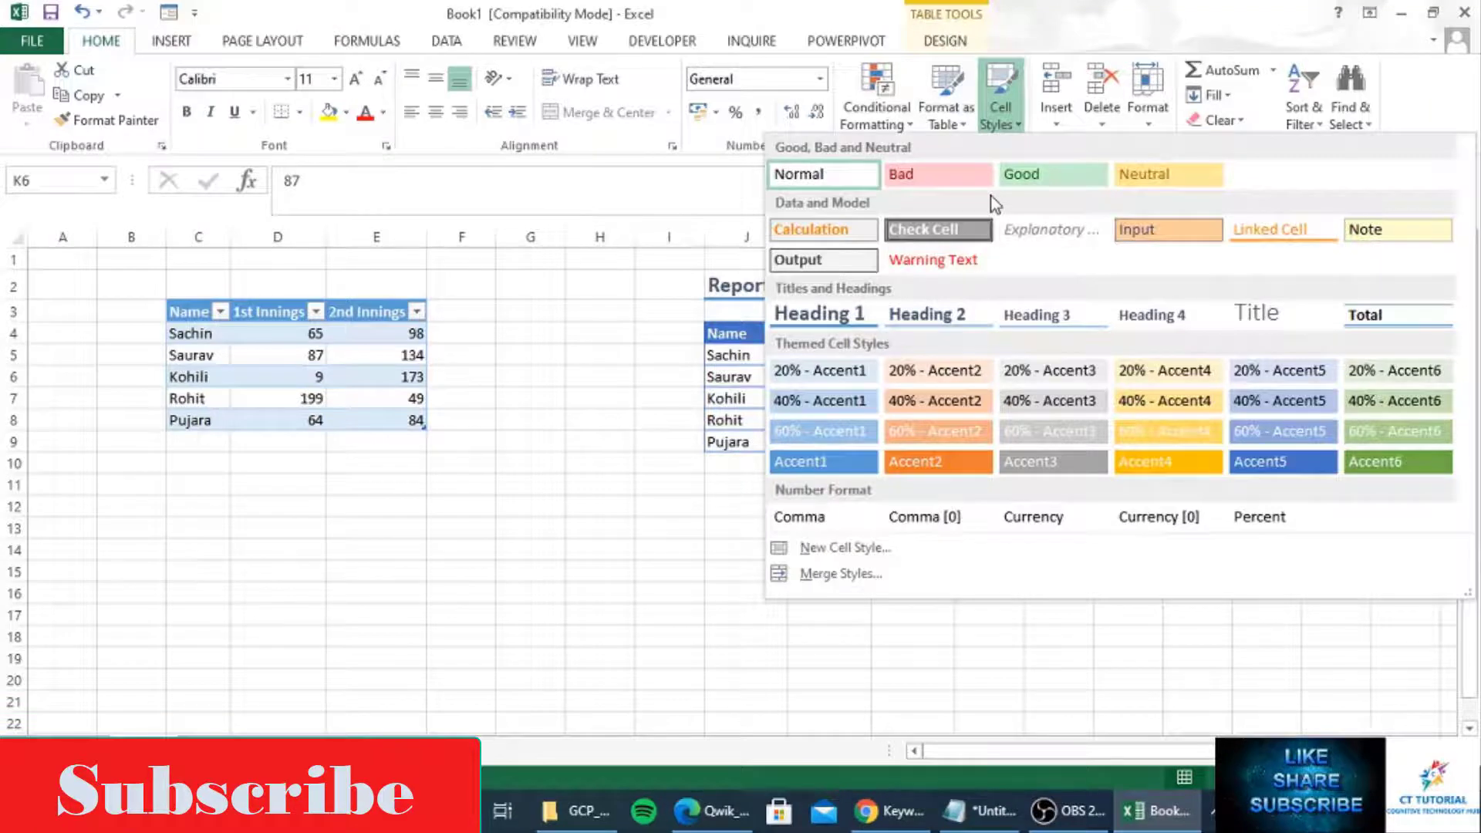
pyautogui.click(317, 390)
# Apply the Bad cell style to the 1st Innings score in D6
pyautogui.click(313, 378)
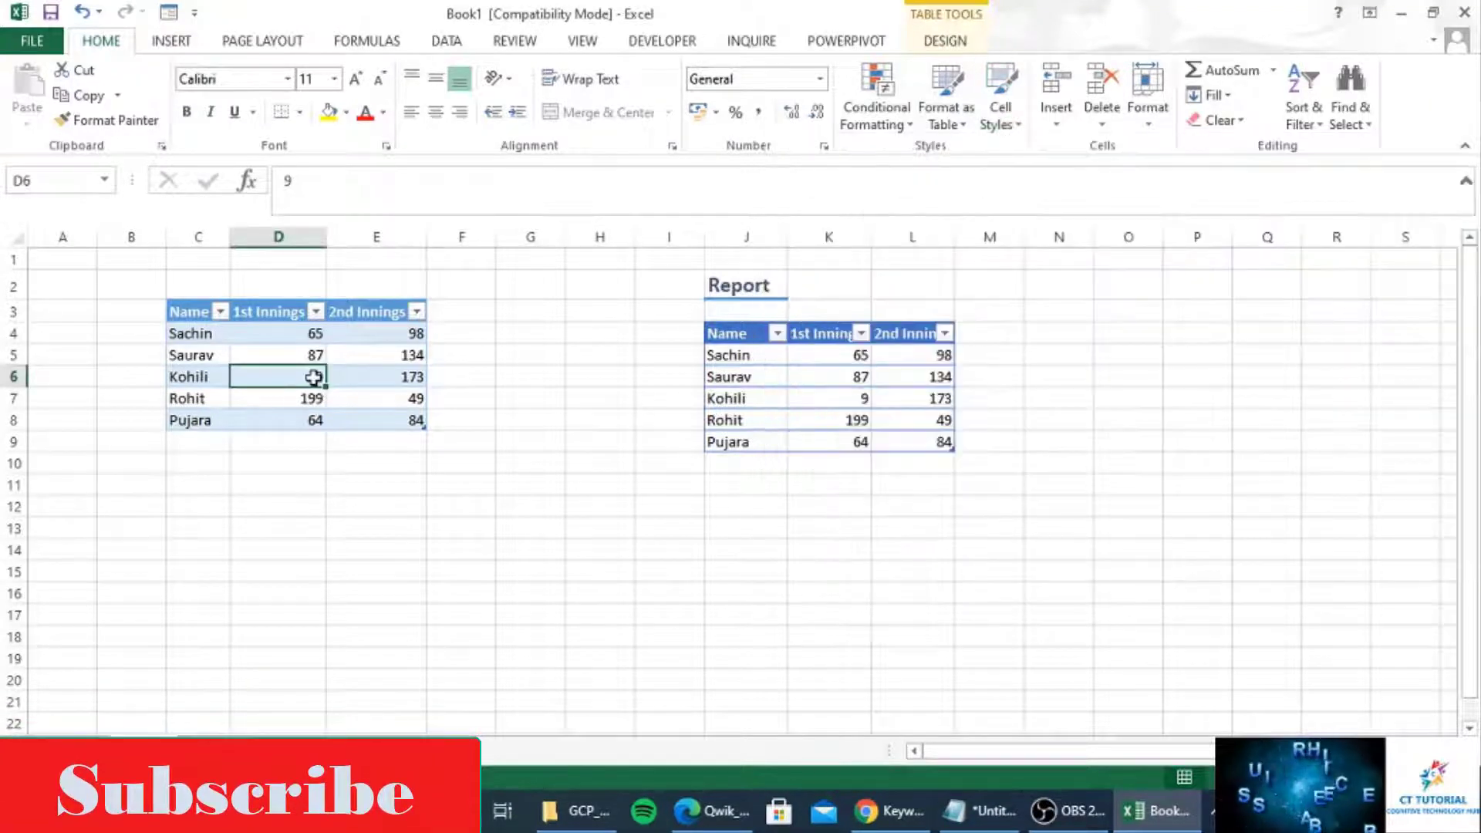
pyautogui.click(1012, 134)
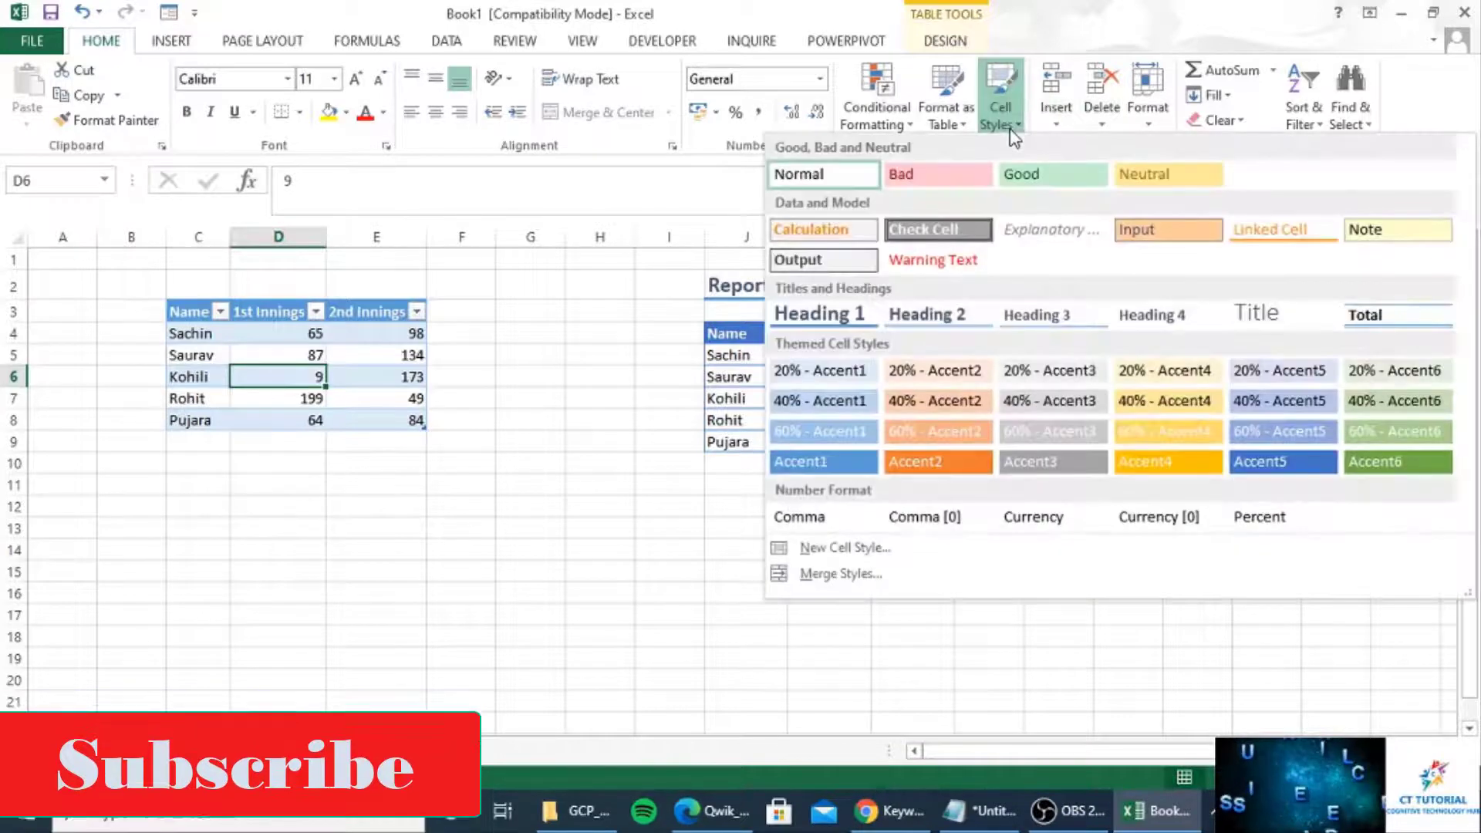
pyautogui.click(915, 176)
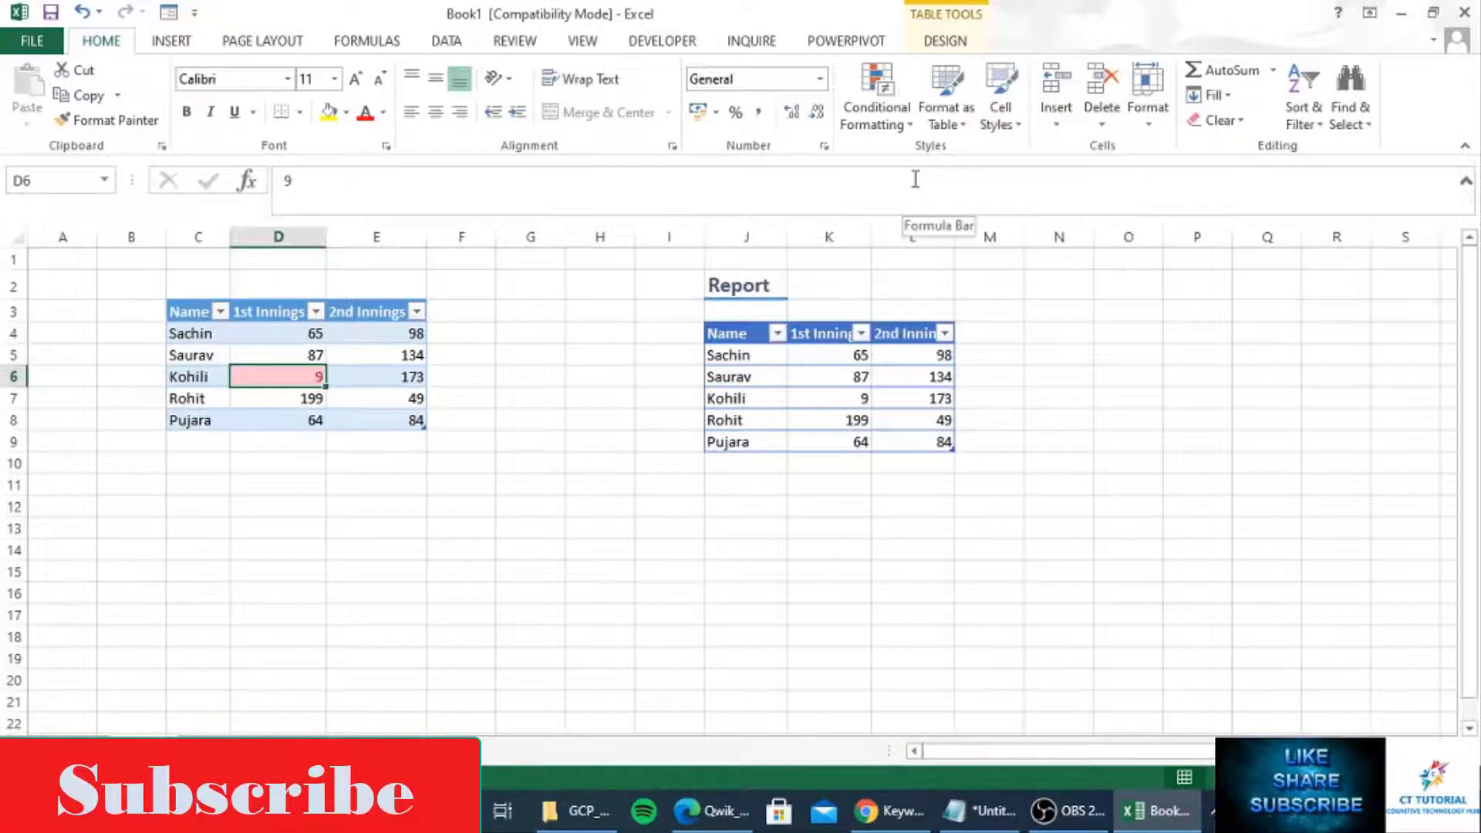
# Apply the Good cell style to the 1st Innings score in D7
pyautogui.click(310, 400)
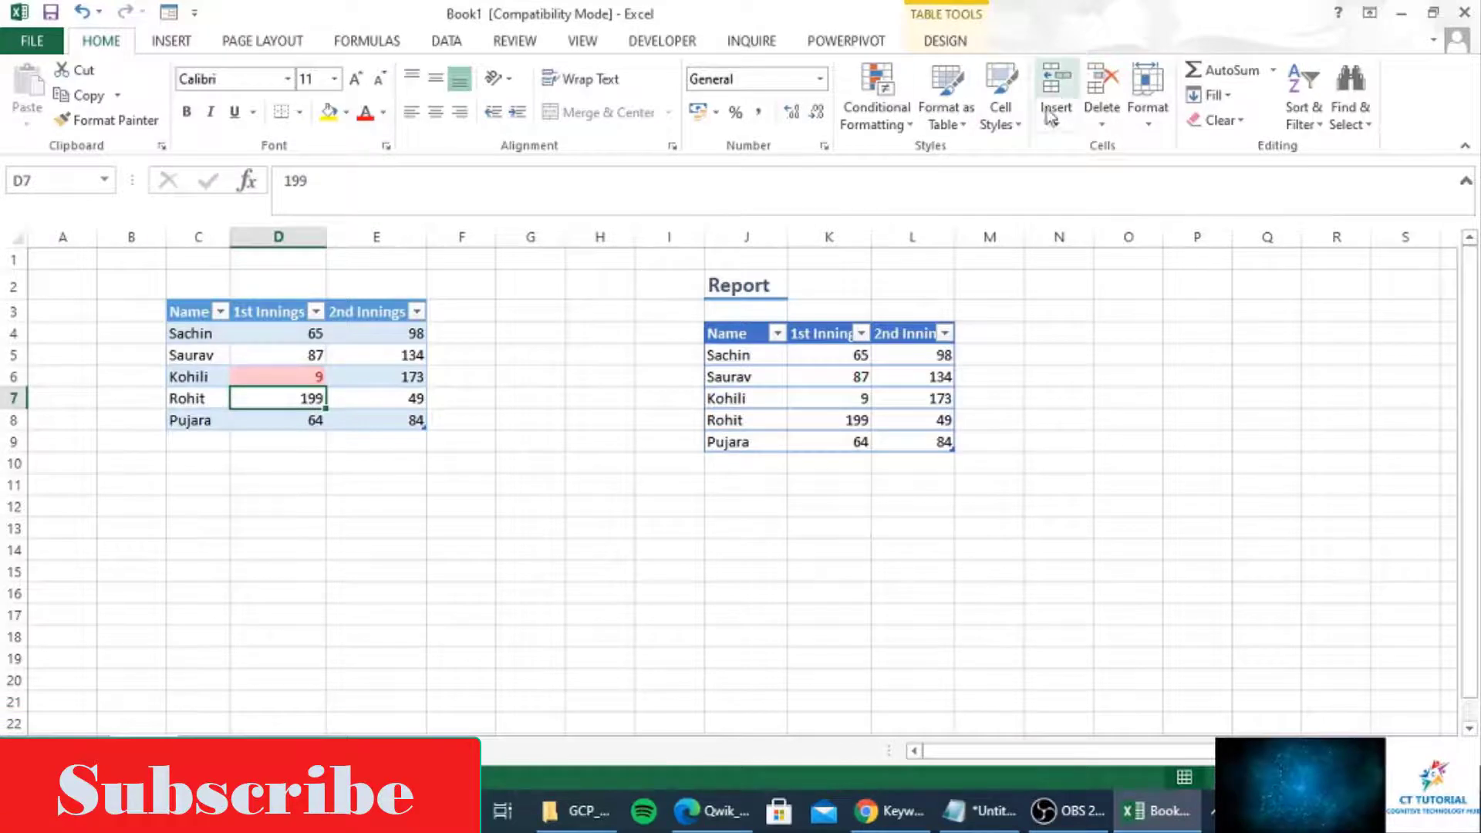
pyautogui.click(1011, 123)
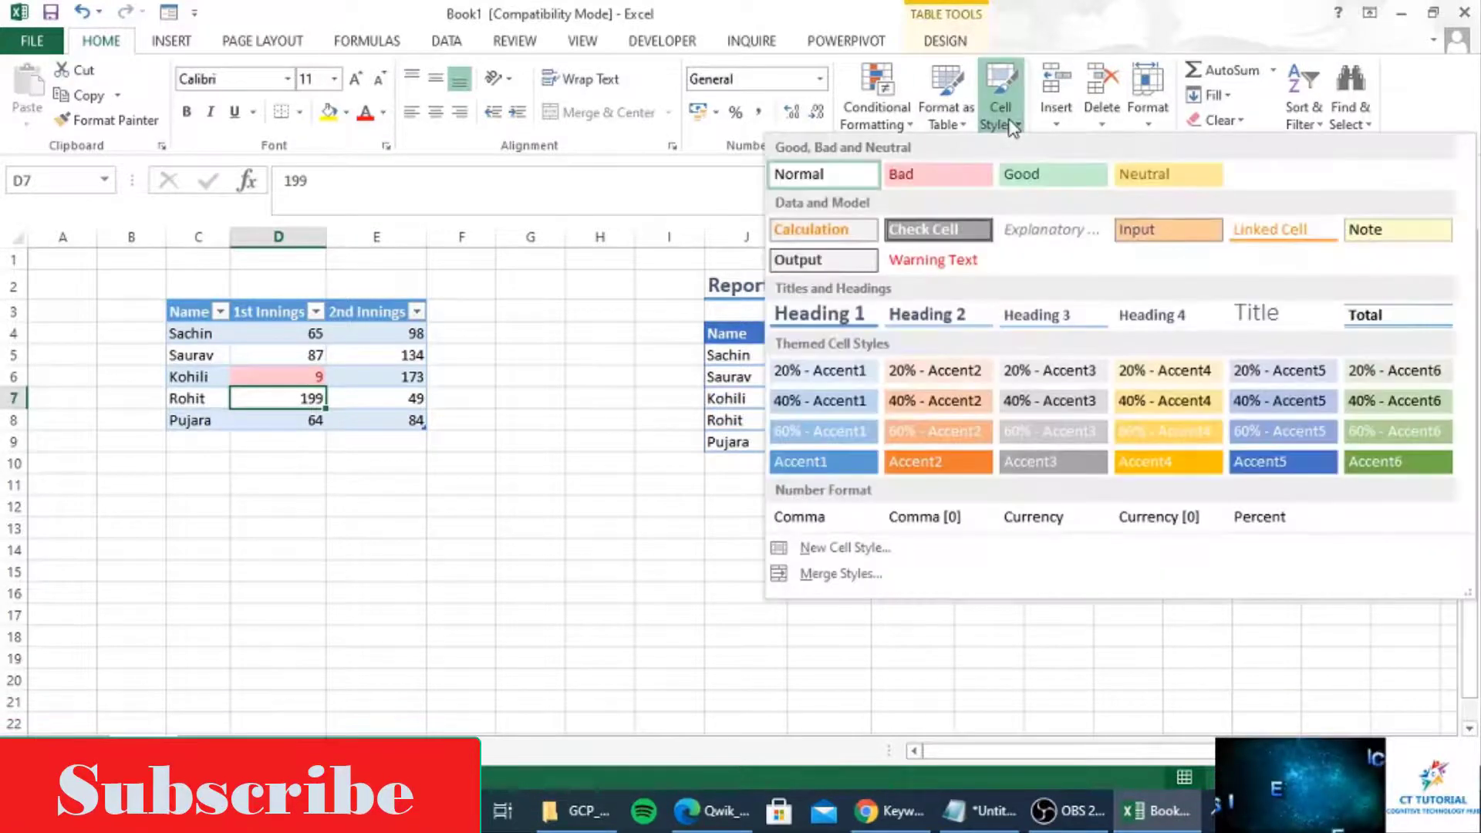
pyautogui.click(1053, 174)
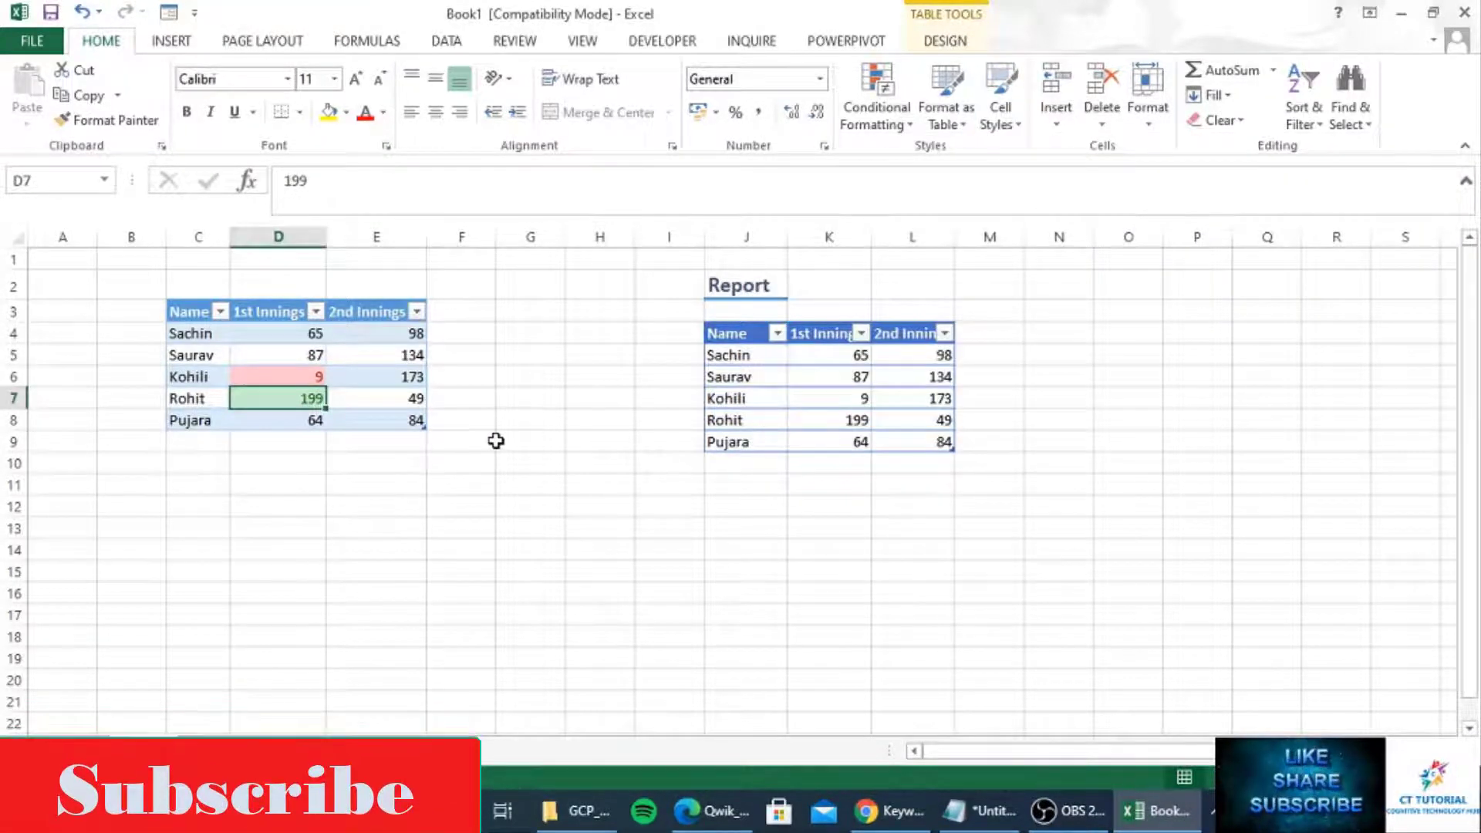
# Start defining a new custom cell style based on the formatting of cell D7
pyautogui.click(1001, 123)
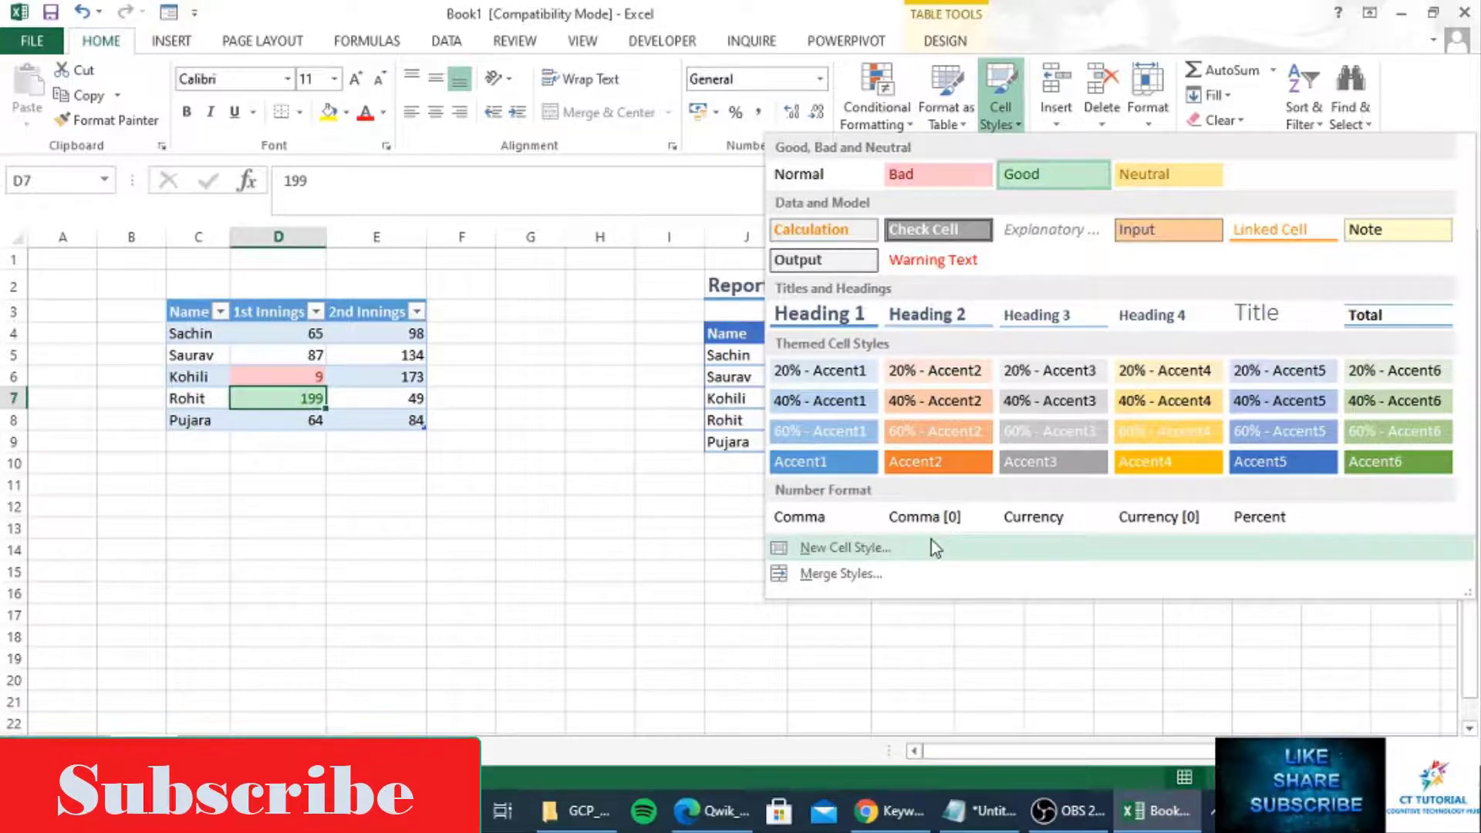
pyautogui.click(847, 548)
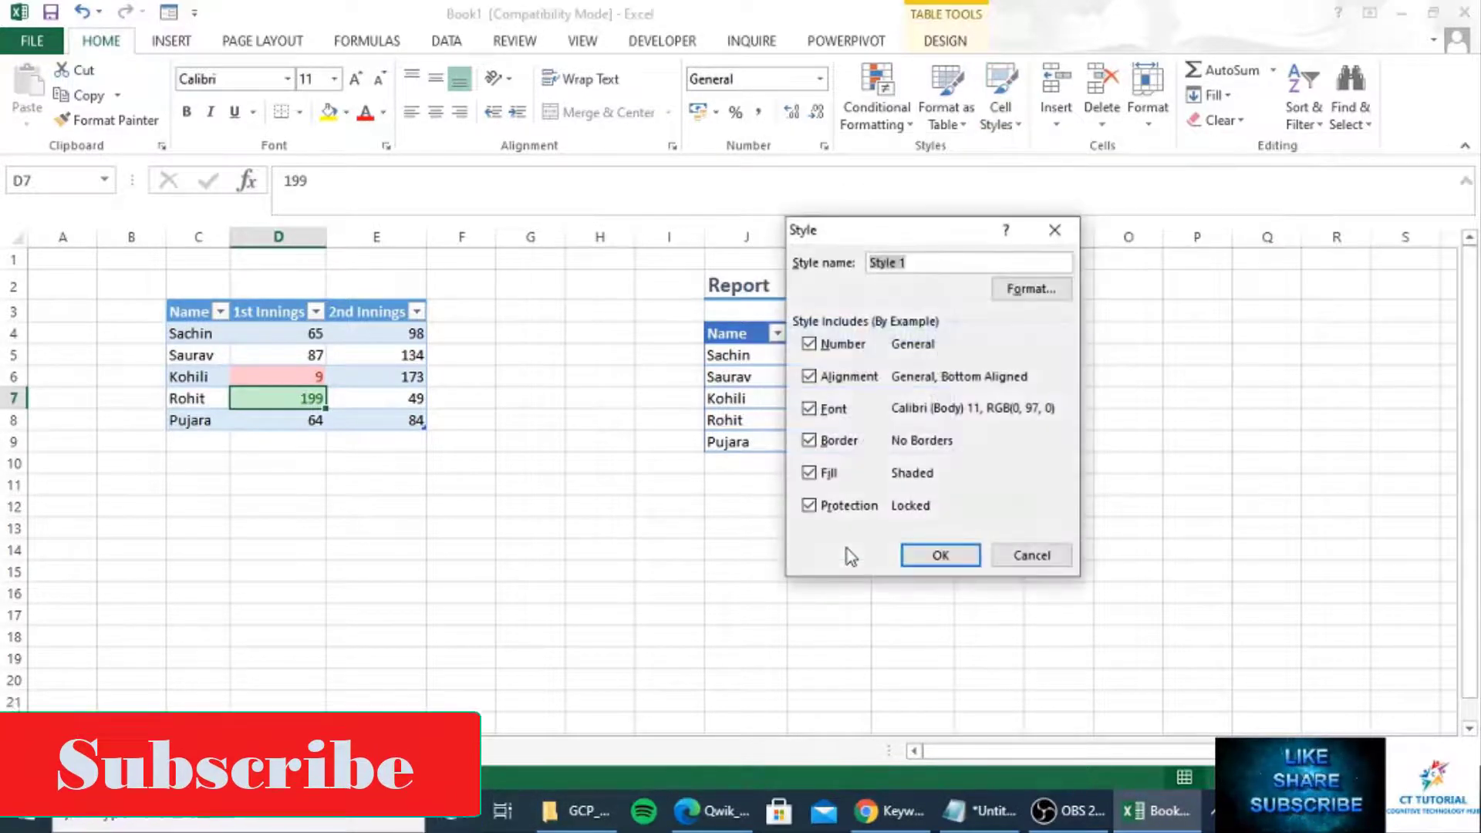